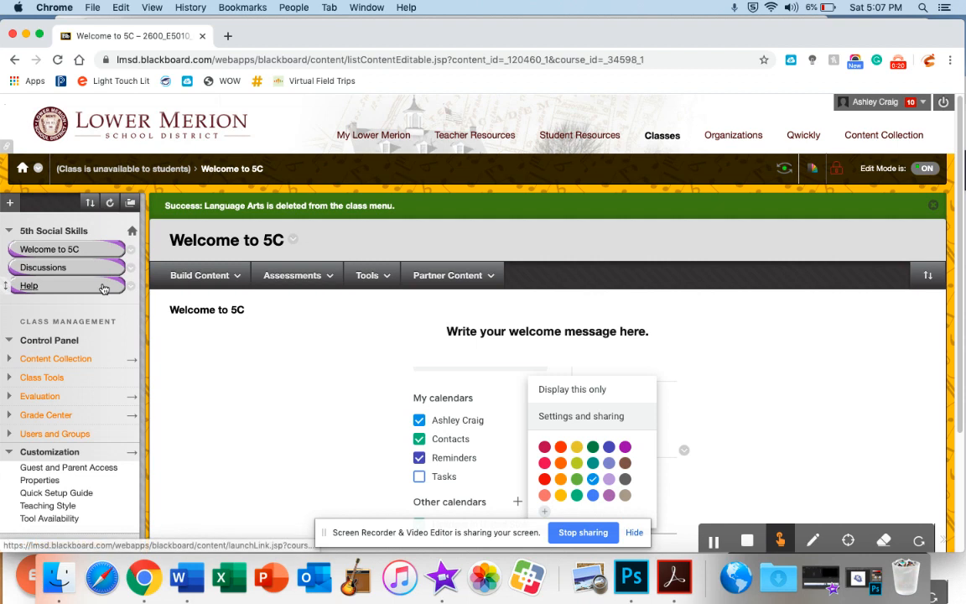
# Start a new content area in the class menu, make it available to users and enter a Language Arts name
pyautogui.click(11, 203)
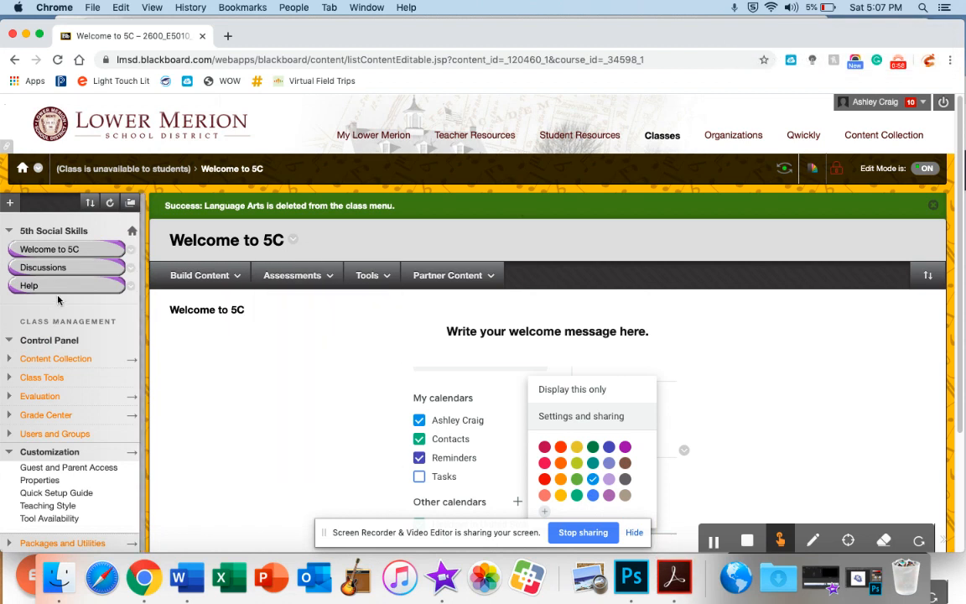
pyautogui.click(10, 204)
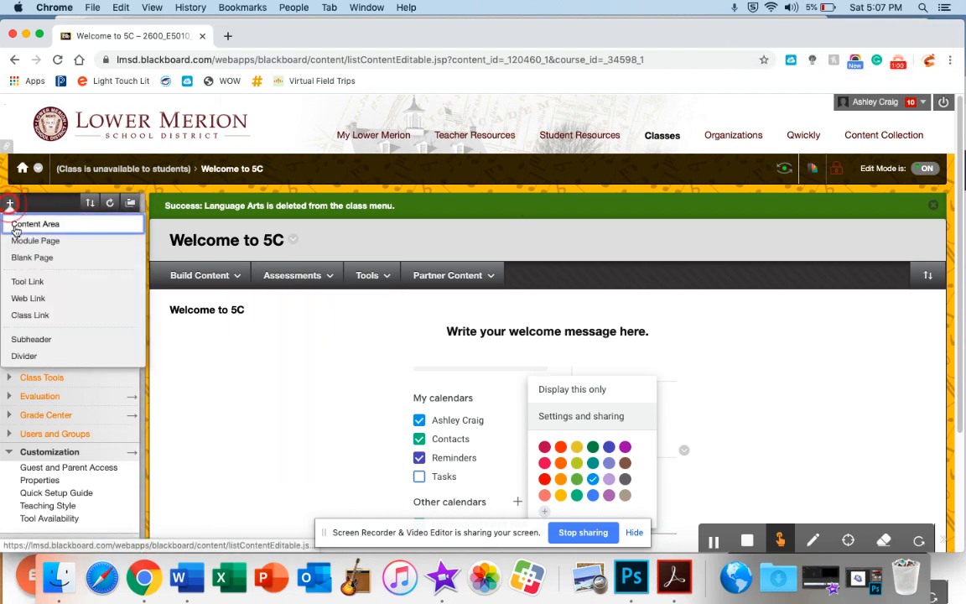
pyautogui.click(23, 222)
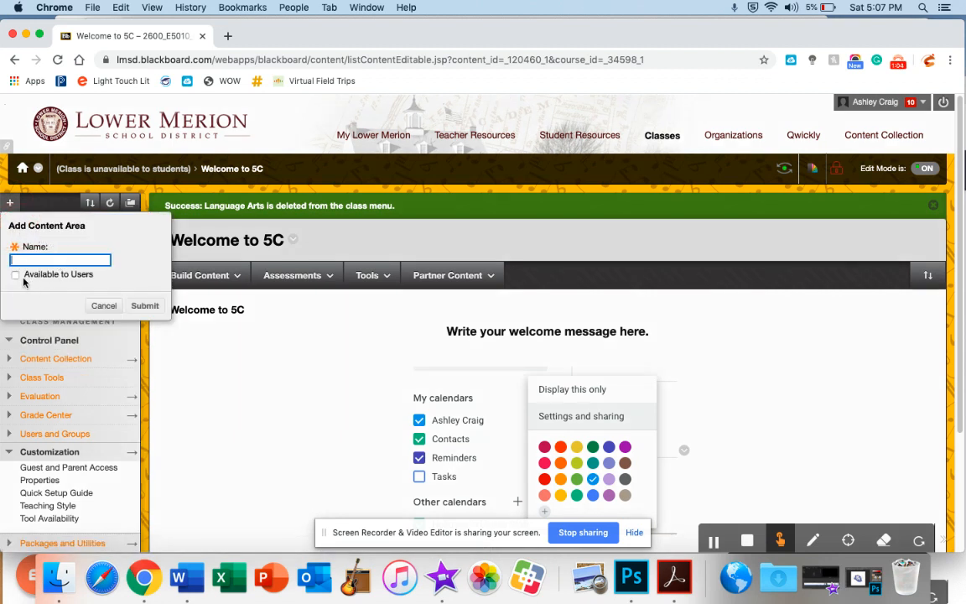
pyautogui.click(15, 276)
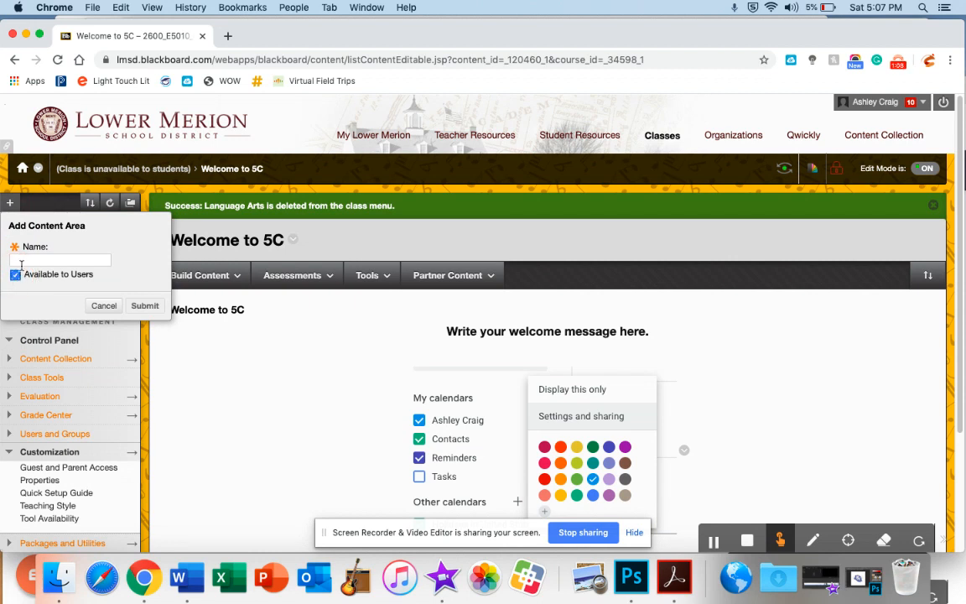
pyautogui.click(22, 264)
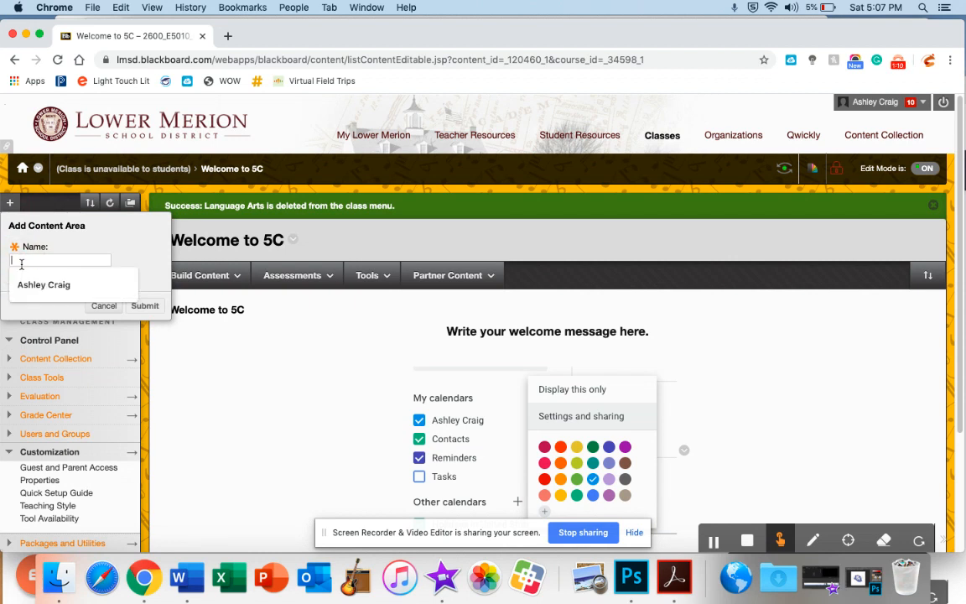
pyautogui.write('Language a')
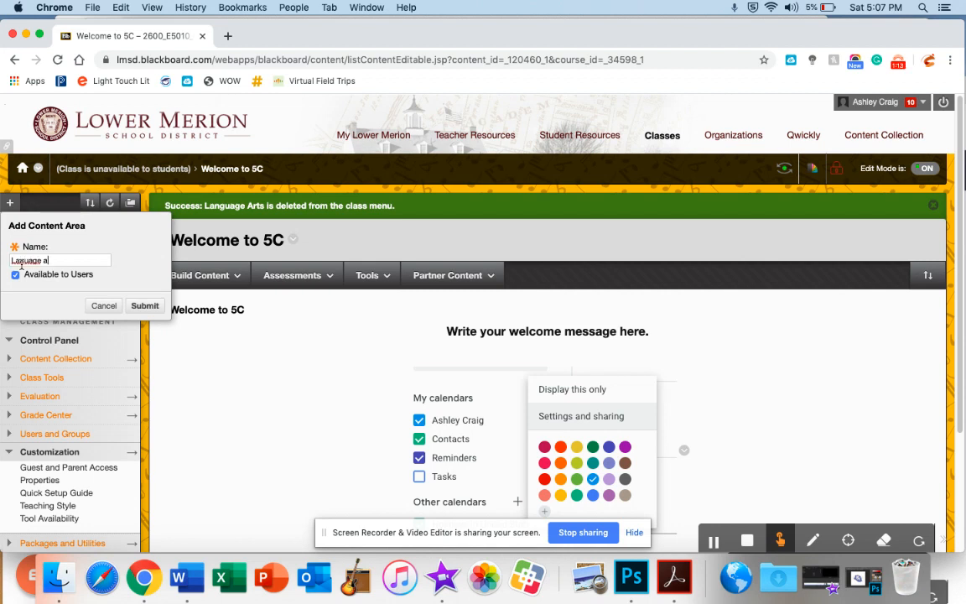
pyautogui.press('BackSpace')
pyautogui.write('Arts')
# Correct the content area's name to "Language Arts", create it and move it to the start of the class menu
pyautogui.click(15, 260)
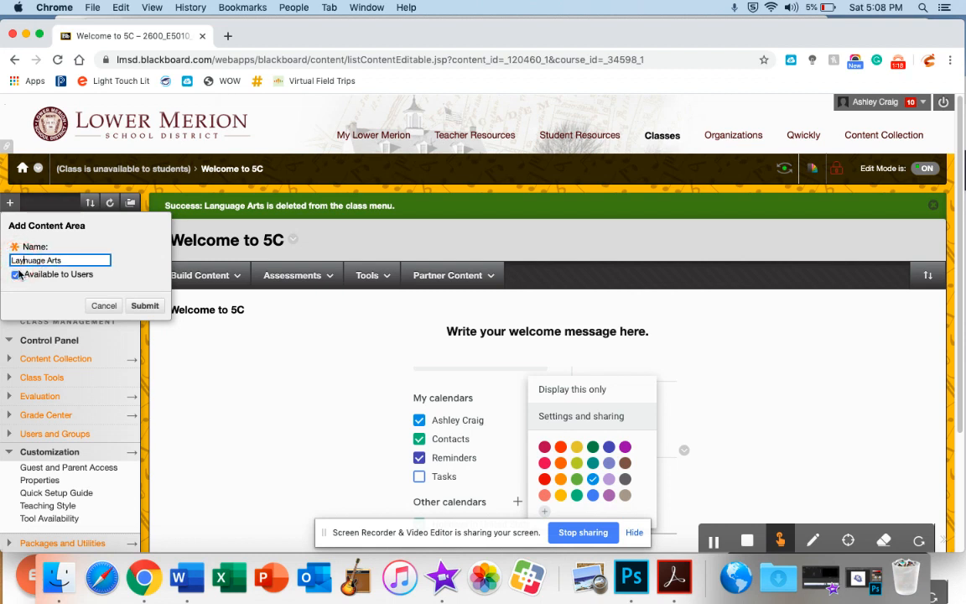
pyautogui.press('BackSpace')
pyautogui.write('u')
pyautogui.press('BackSpace')
pyautogui.press('BackSpace')
pyautogui.write('a')
pyautogui.click(39, 259)
pyautogui.press('BackSpace')
pyautogui.press('BackSpace')
pyautogui.press('BackSpace')
pyautogui.press('BackSpace')
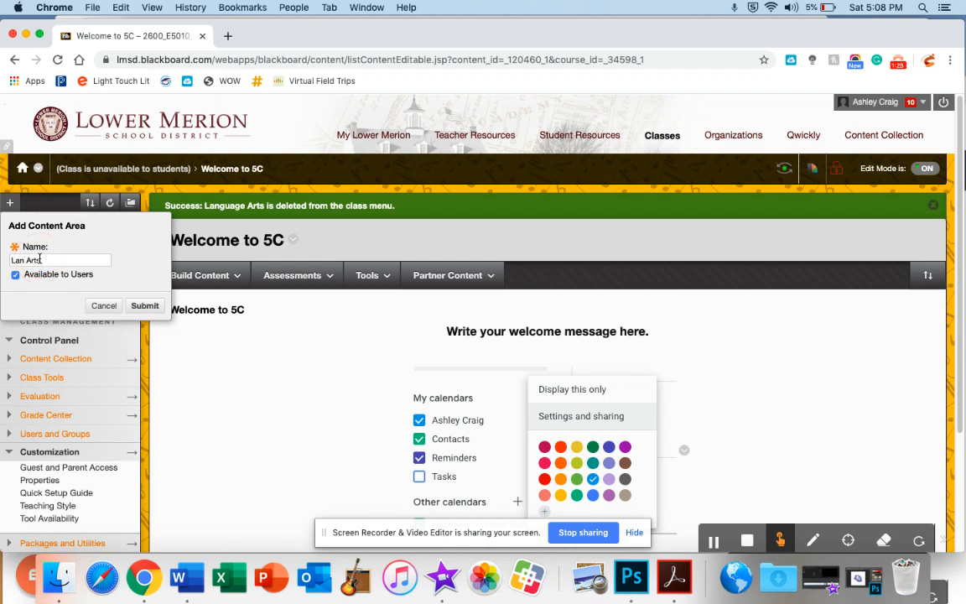
pyautogui.write('guage')
pyautogui.click(66, 260)
pyautogui.click(143, 305)
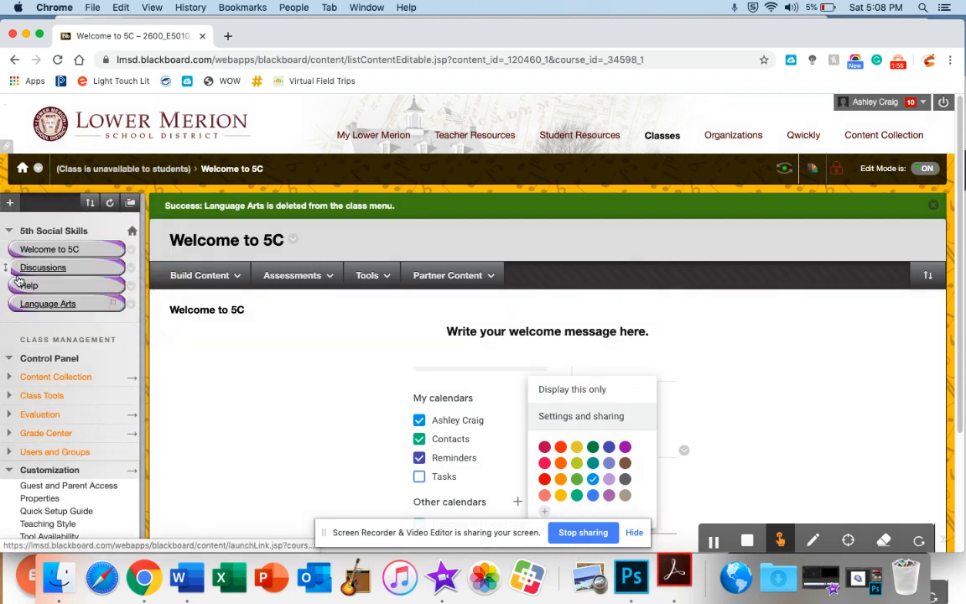
pyautogui.moveTo(7, 304); pyautogui.dragTo(13, 250)
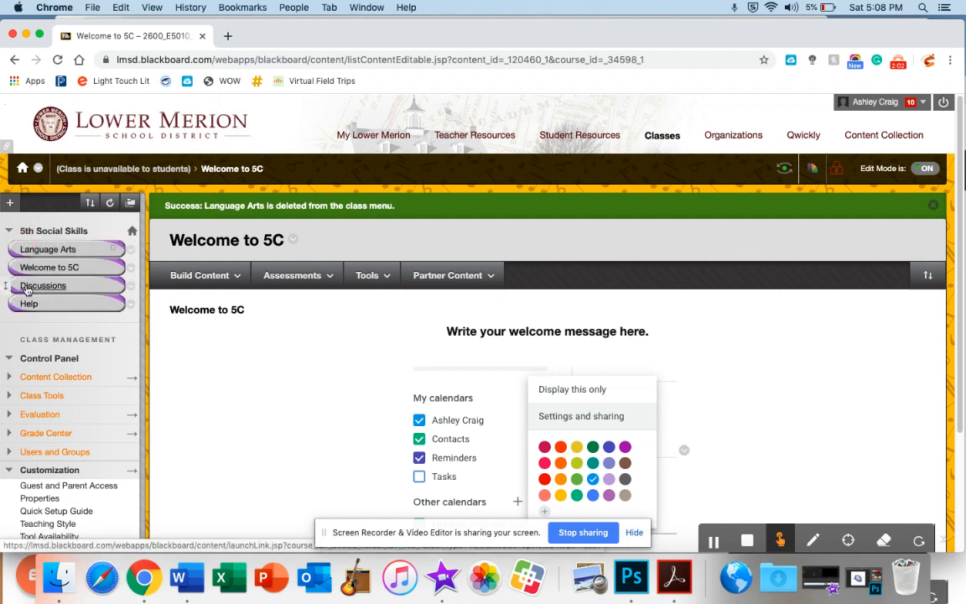
# Add a divider to the class menu and reorder the entries so that Help sits below it
pyautogui.click(10, 204)
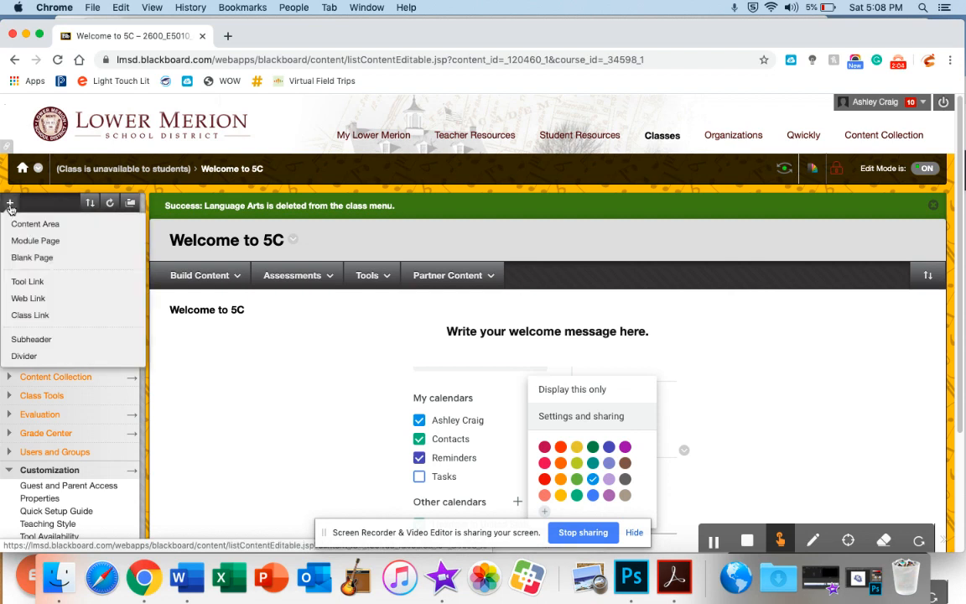
pyautogui.click(23, 355)
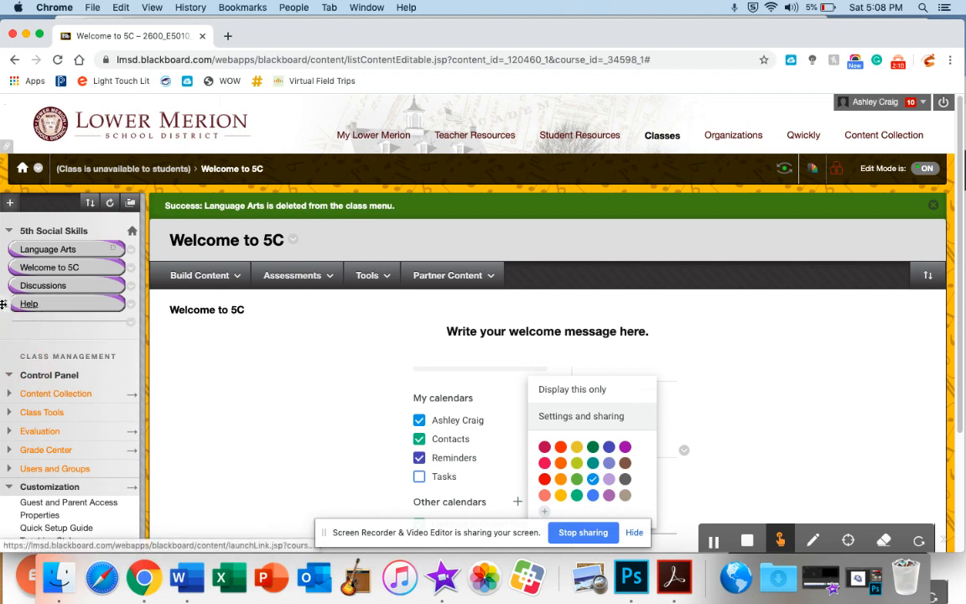
pyautogui.moveTo(3, 304); pyautogui.dragTo(10, 339)
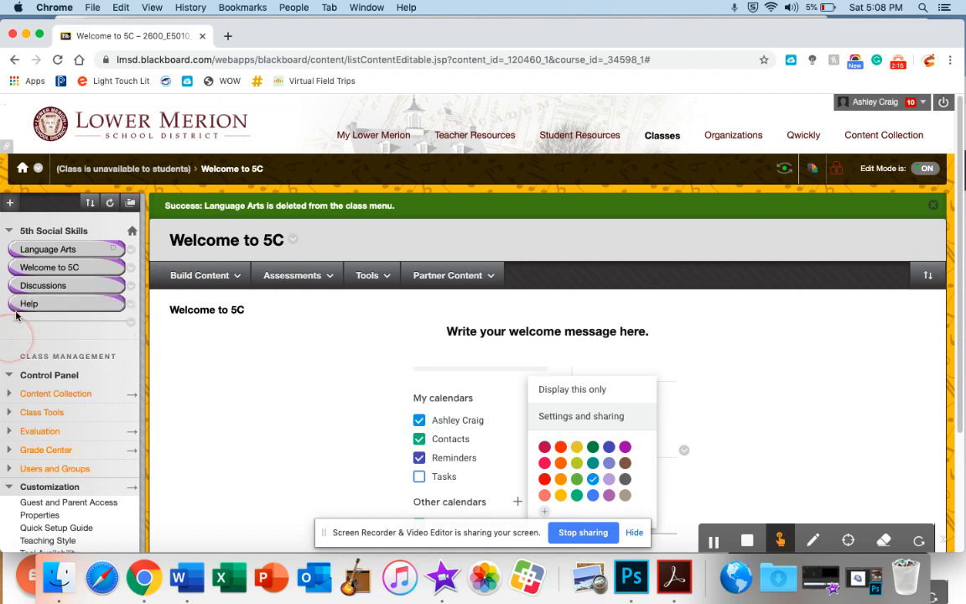
pyautogui.moveTo(8, 302); pyautogui.dragTo(9, 326)
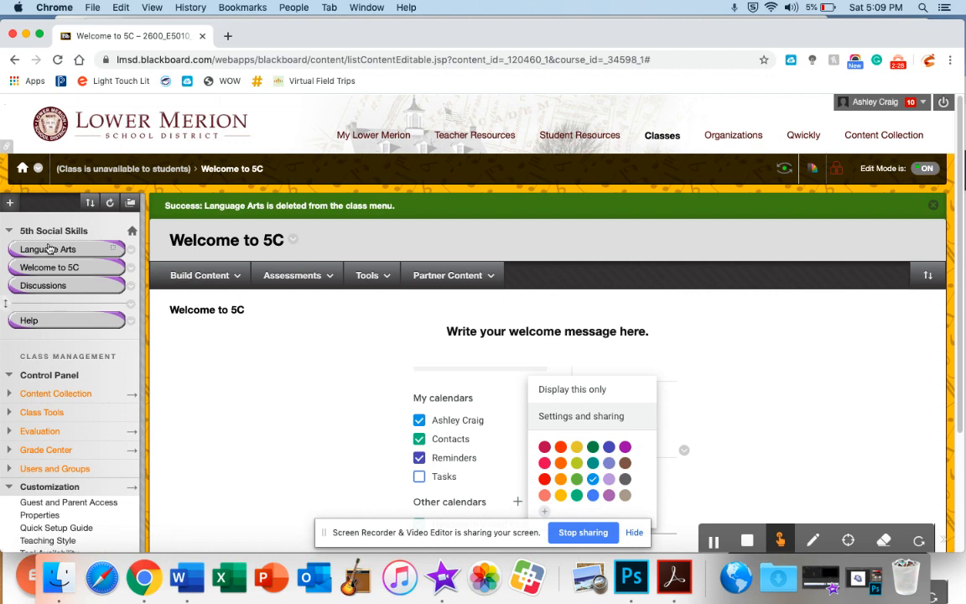
# Move Language Arts directly below Welcome to 5C in the class menu and examine its empty-content marker
pyautogui.moveTo(6, 249); pyautogui.dragTo(5, 268)
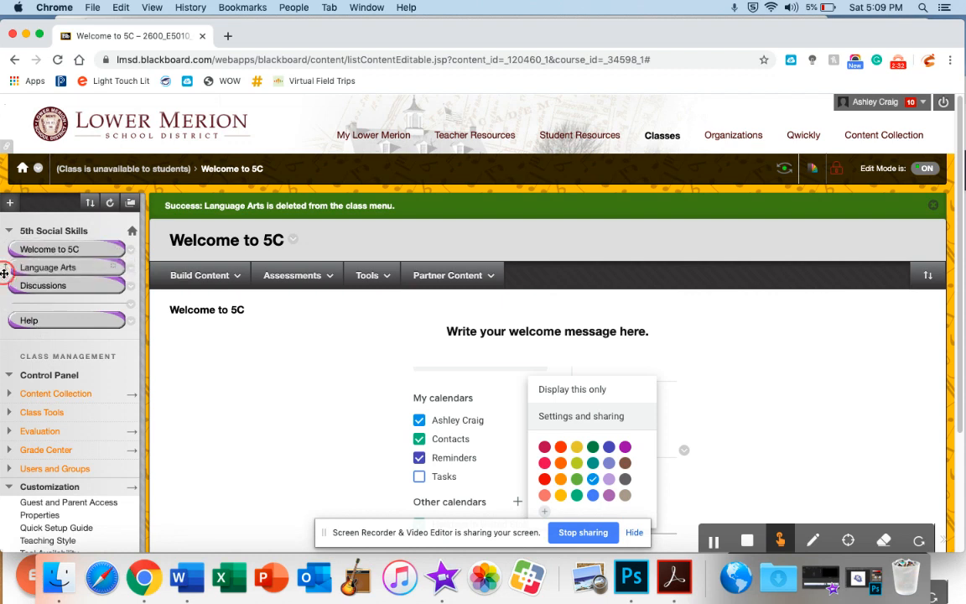
pyautogui.scroll(5, 101, 278)
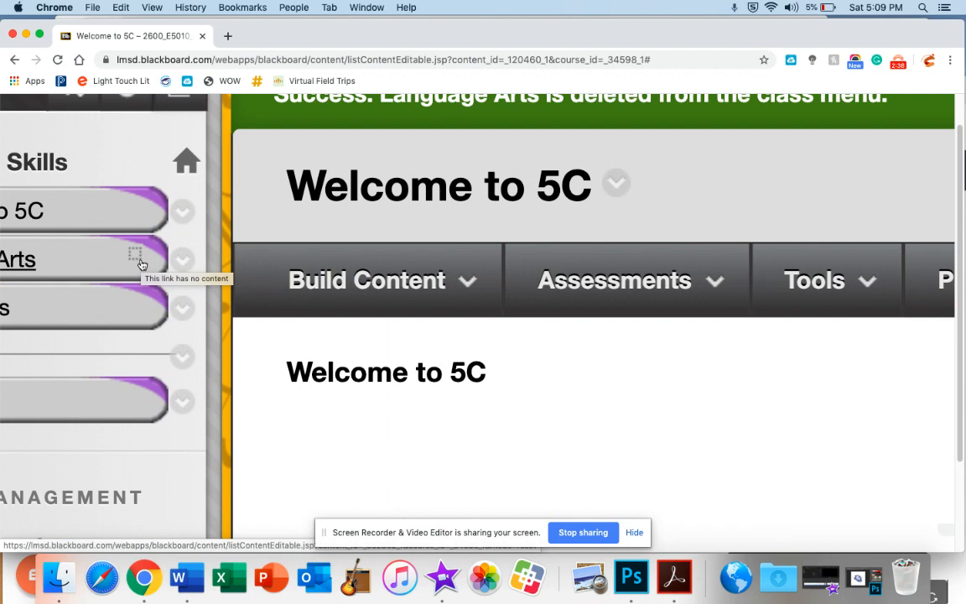
pyautogui.scroll(-5, 142, 265)
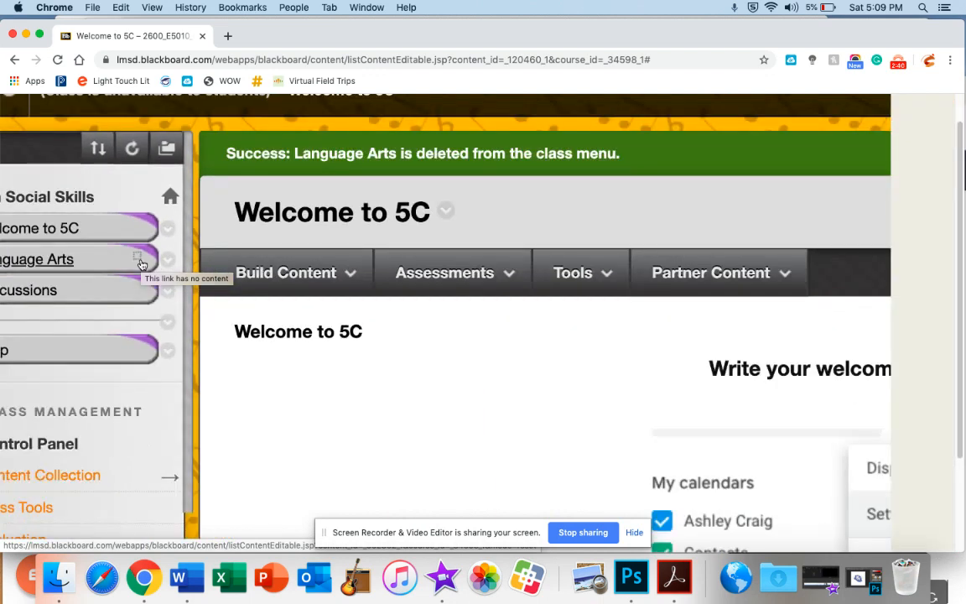
pyautogui.scroll(3, 141, 264)
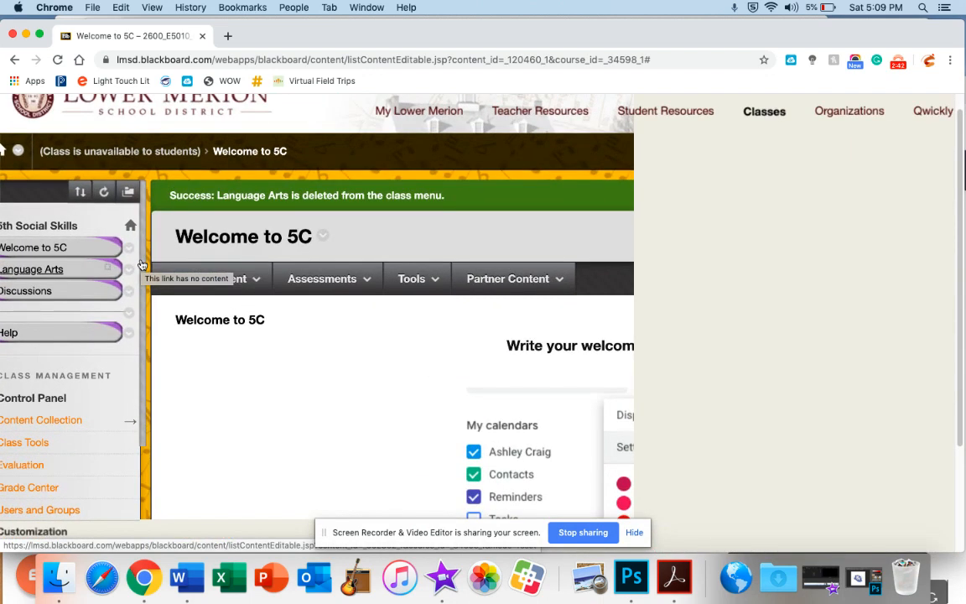
pyautogui.scroll(-5, 142, 265)
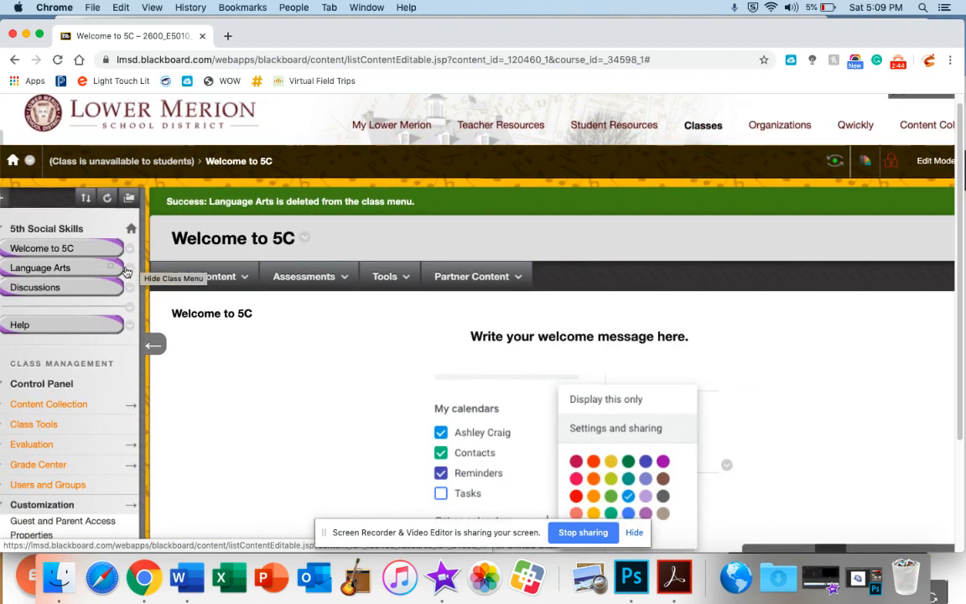
# Open the Language Arts content area and start a new content item named "Homework"
pyautogui.click(84, 269)
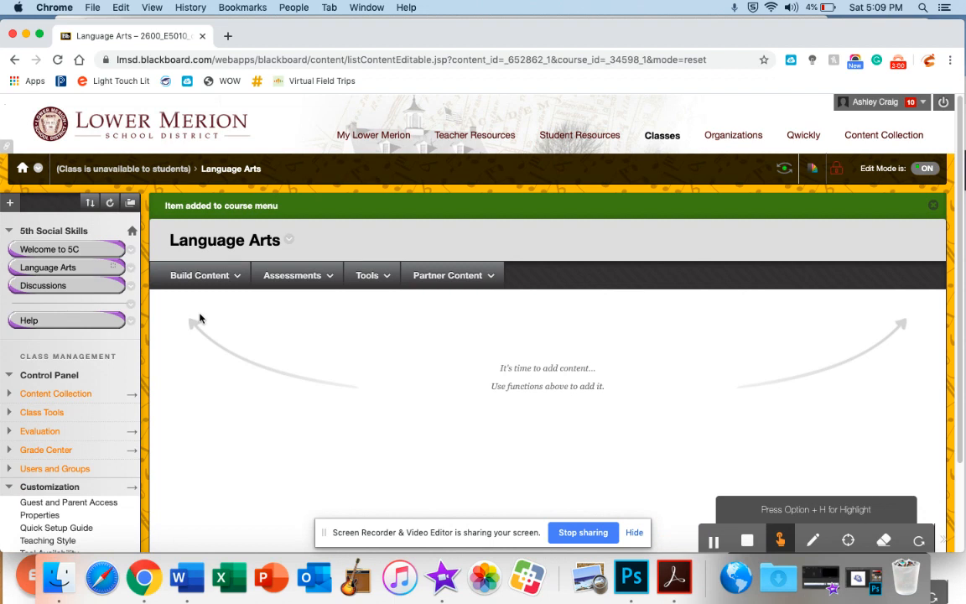
pyautogui.click(233, 280)
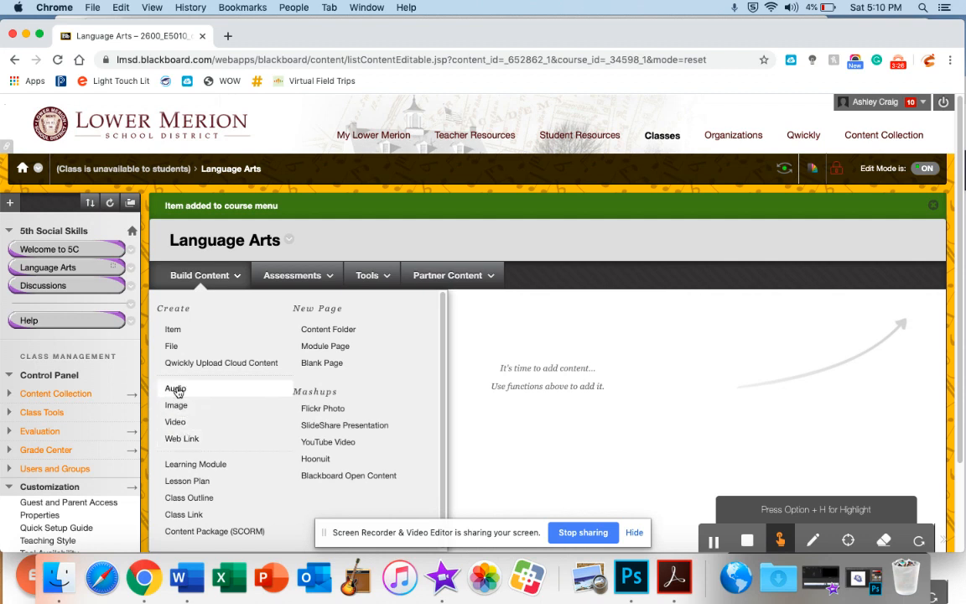
pyautogui.click(180, 333)
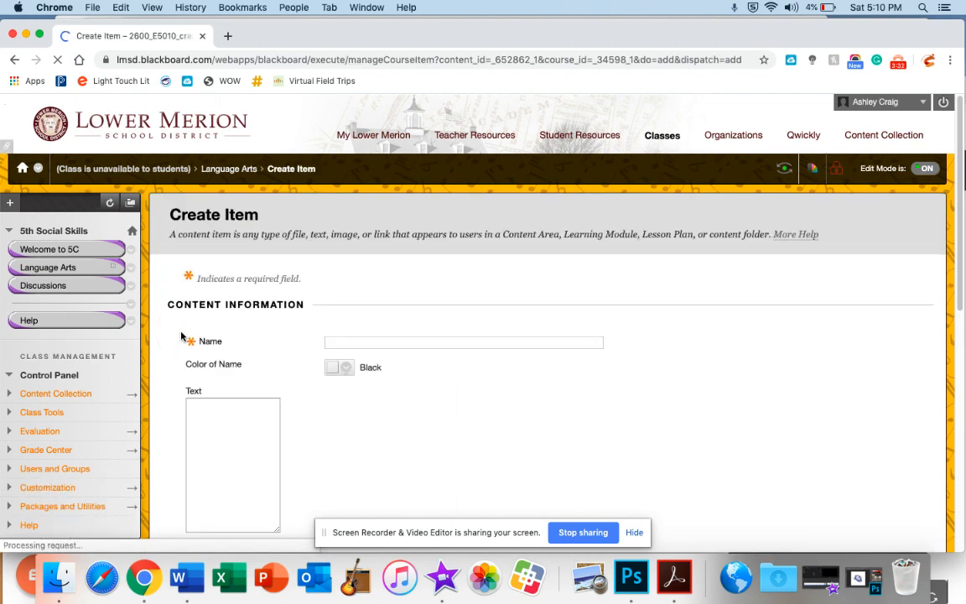
pyautogui.click(338, 340)
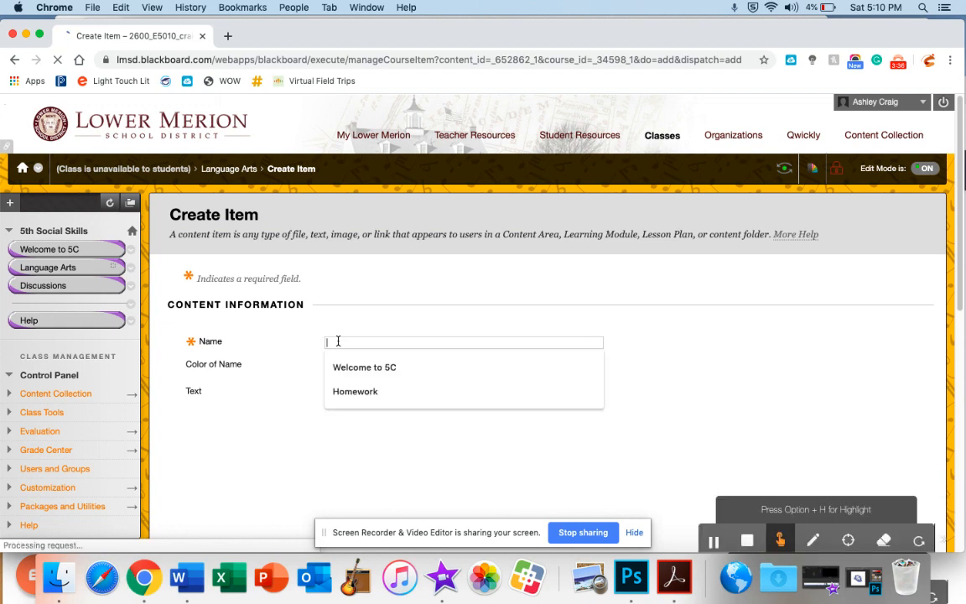
pyautogui.write('Homewor')
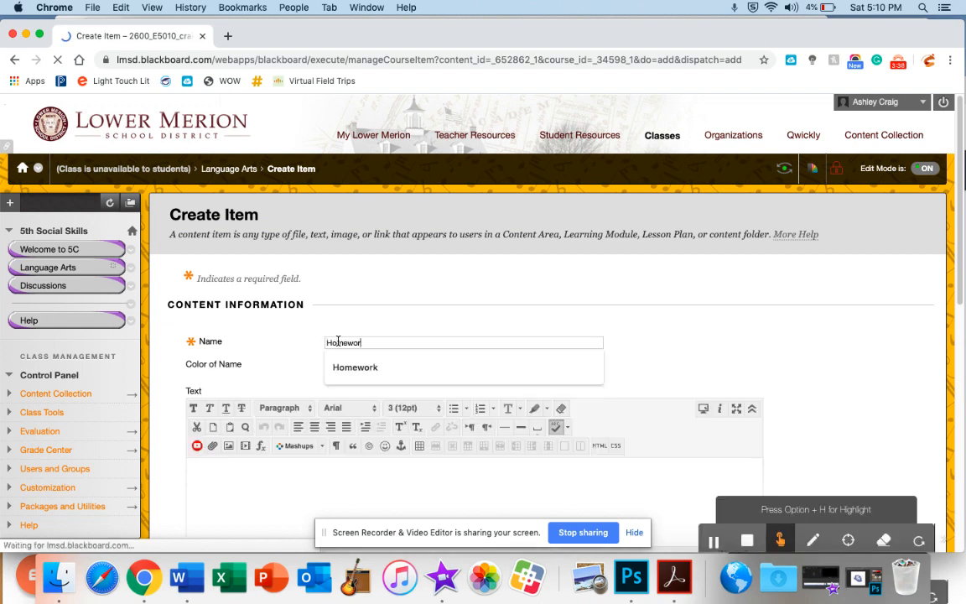
pyautogui.write('k')
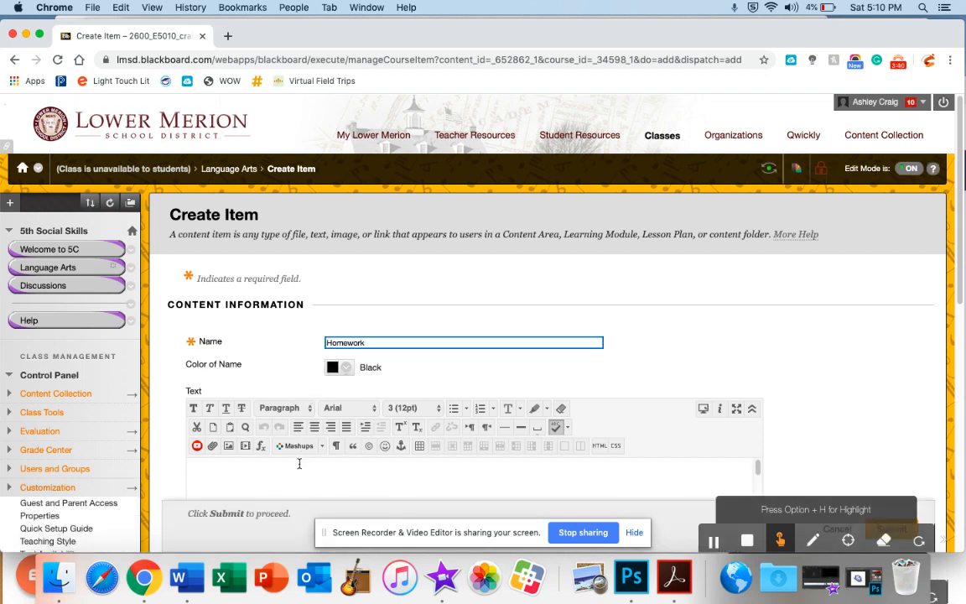
# Fill the Homework item's text with a line of placeholder text, "seidfjs efaijedf sjdg zpejd peojdfg pzoif z"
pyautogui.scroll(-2, 299, 461)
pyautogui.click(296, 417)
pyautogui.write('seidfjs efaijedf sjdg zpejd peojdfg pzoif z')
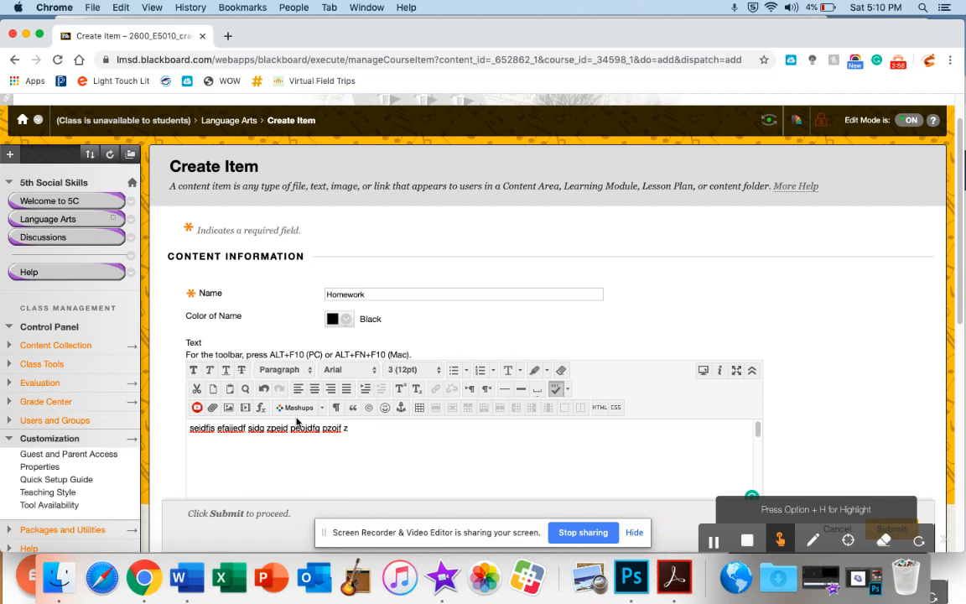
pyautogui.click(229, 408)
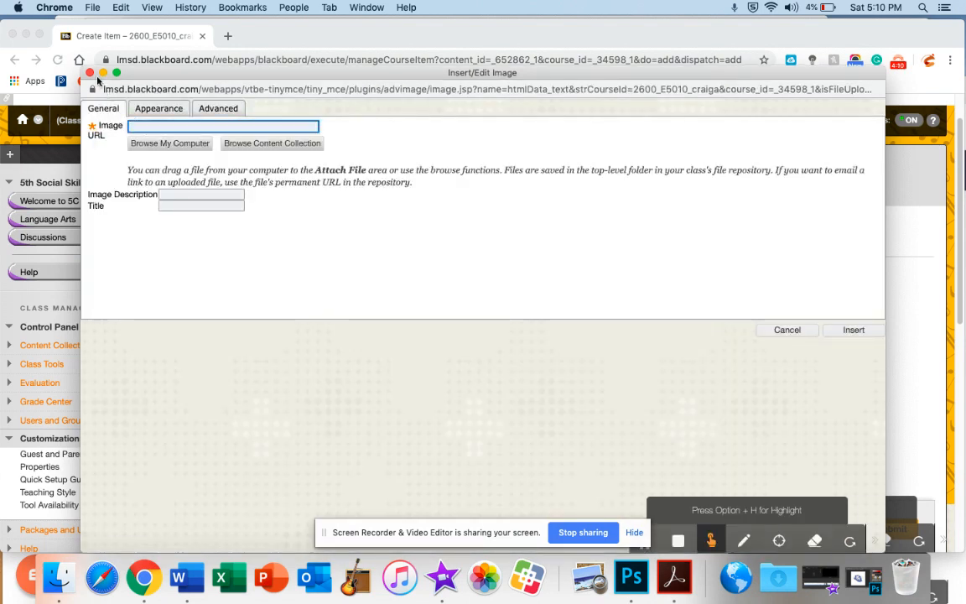
pyautogui.click(92, 73)
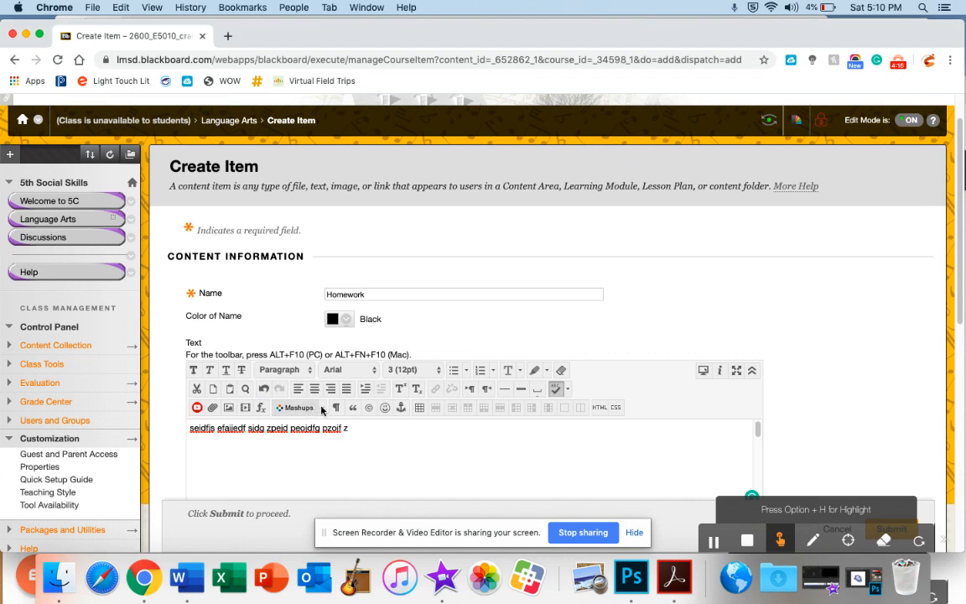
pyautogui.click(323, 409)
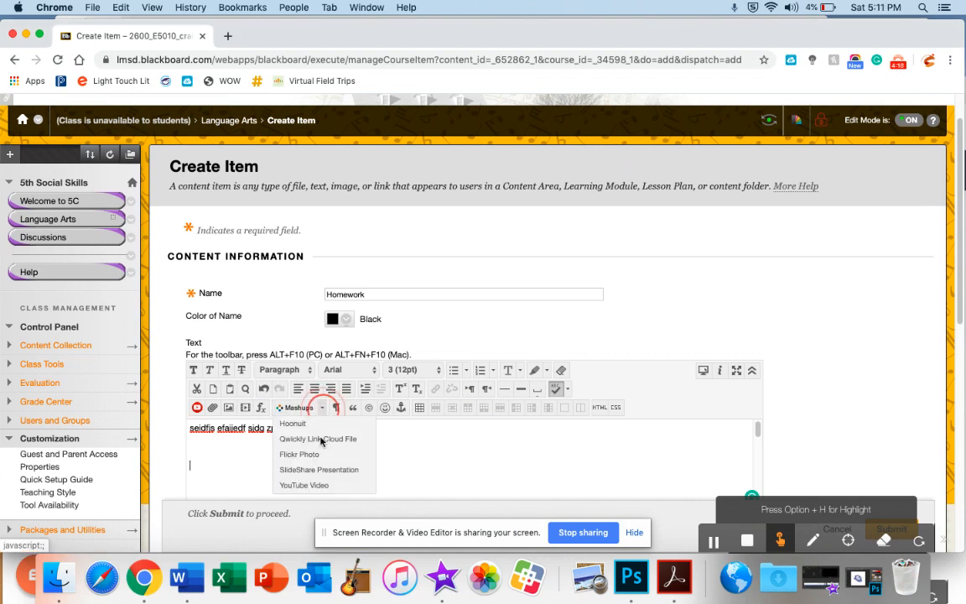
pyautogui.click(303, 486)
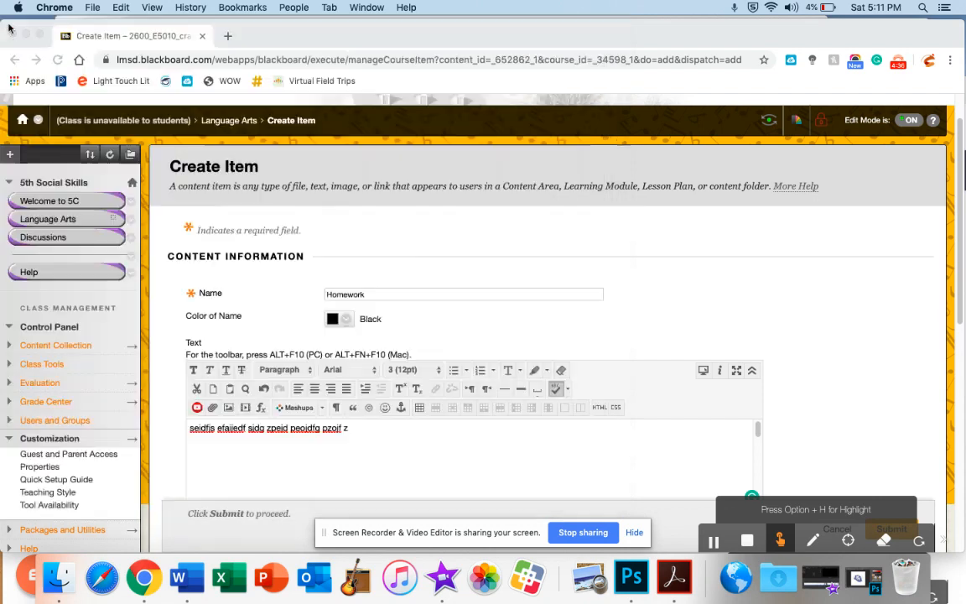
pyautogui.click(9, 25)
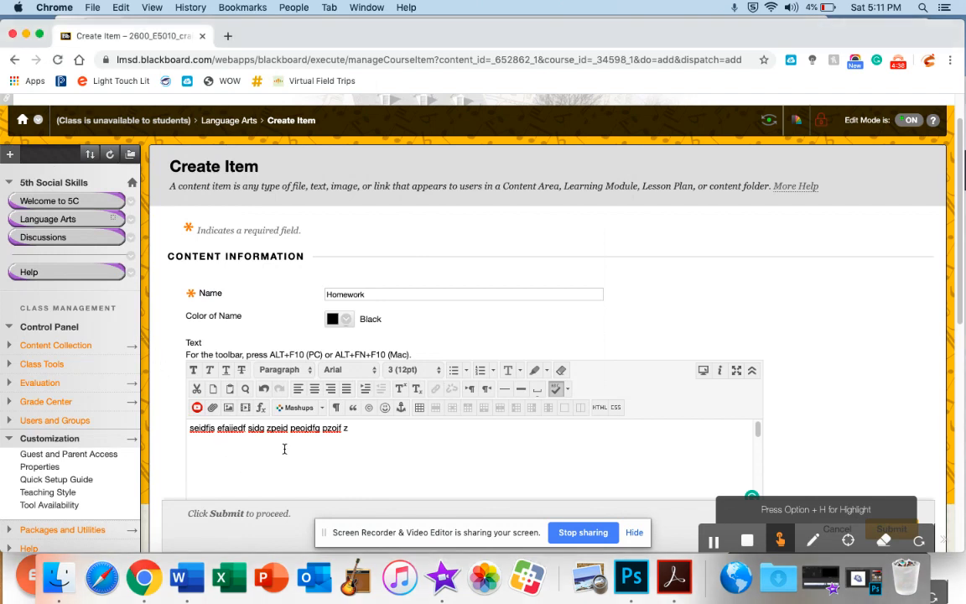
# Start an image after the Homework item's placeholder text and choose the desktop screenshot whose name ends in "5.47 PM"
pyautogui.click(381, 428)
pyautogui.click(229, 407)
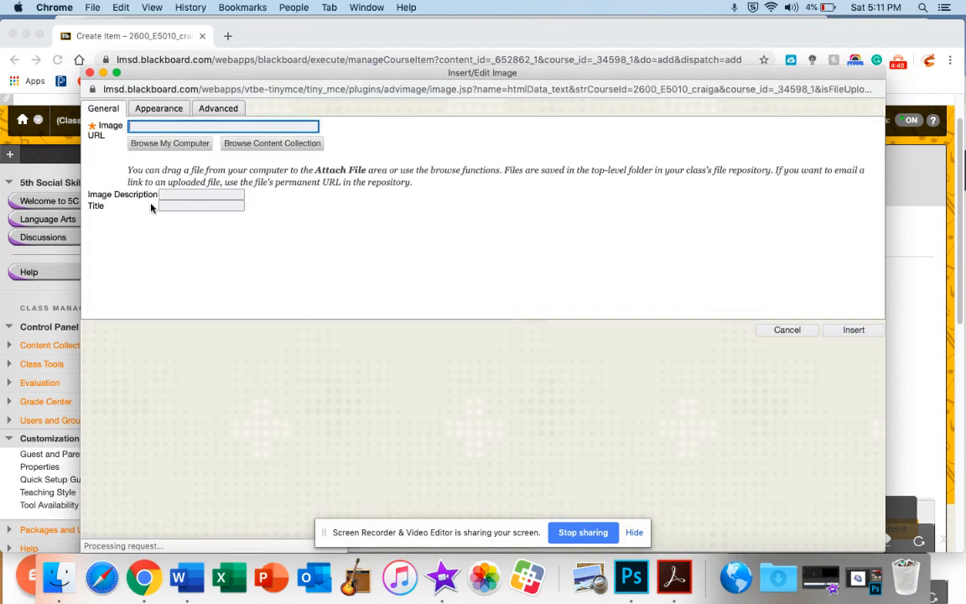
pyautogui.click(157, 146)
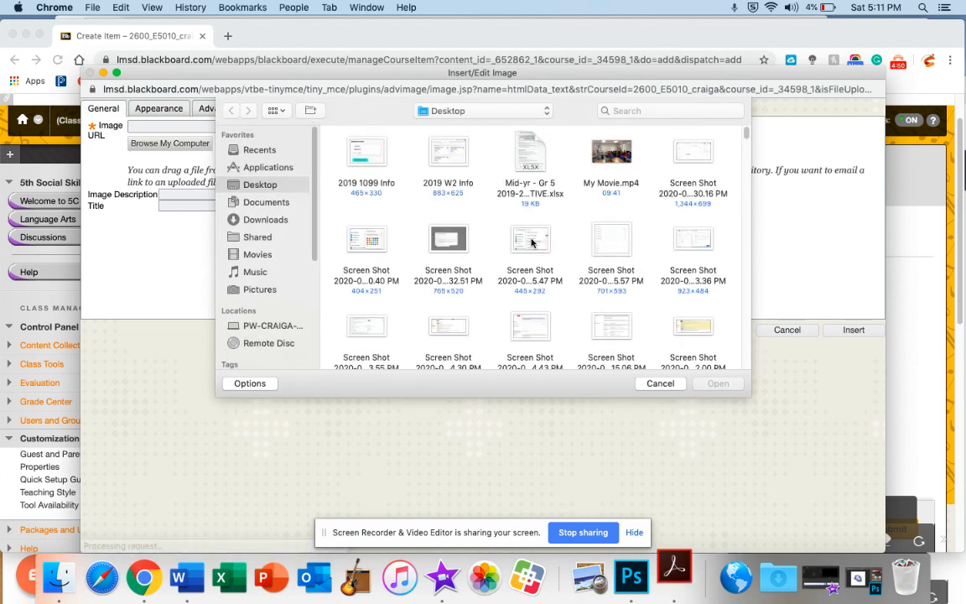
pyautogui.click(524, 239)
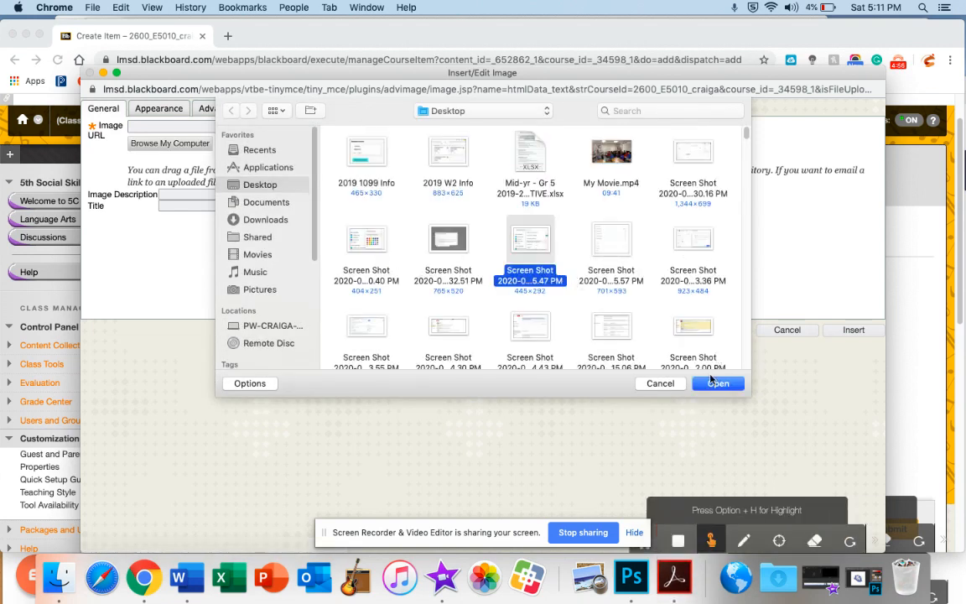
pyautogui.click(720, 384)
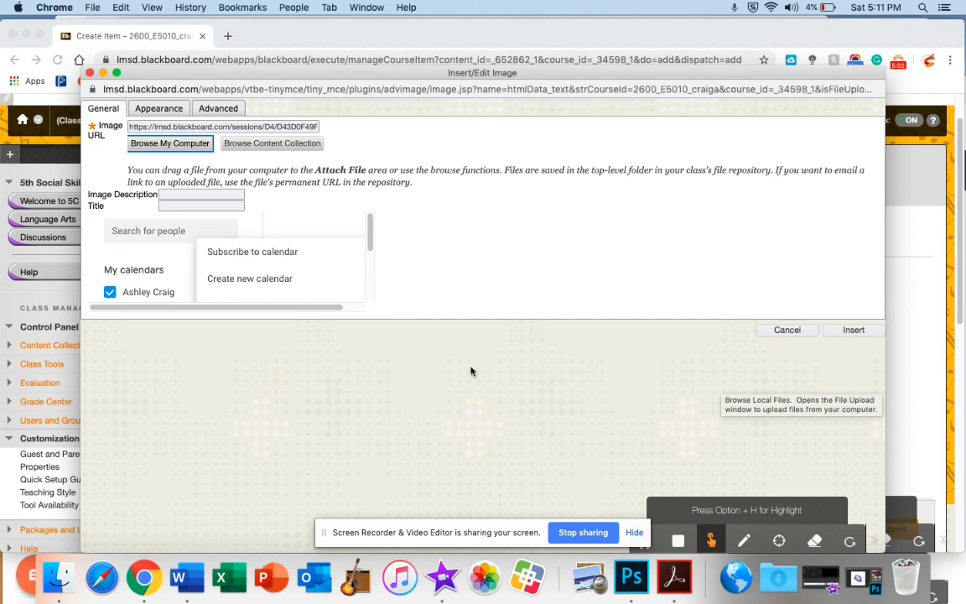
# Insert the chosen screenshot into the Homework text without an image description and check how it sits there
pyautogui.scroll(-3, 310, 288)
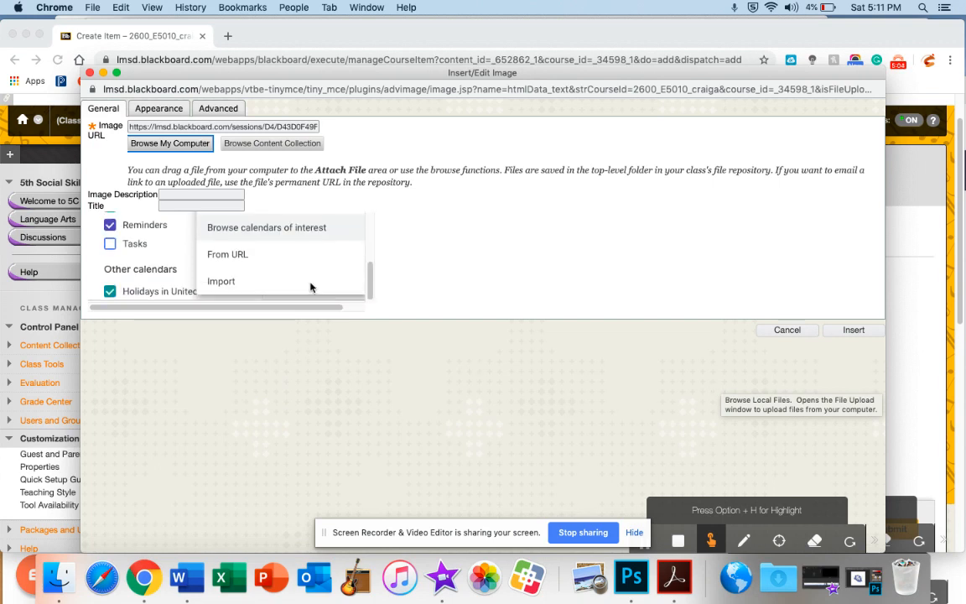
pyautogui.scroll(2, 310, 288)
pyautogui.click(852, 330)
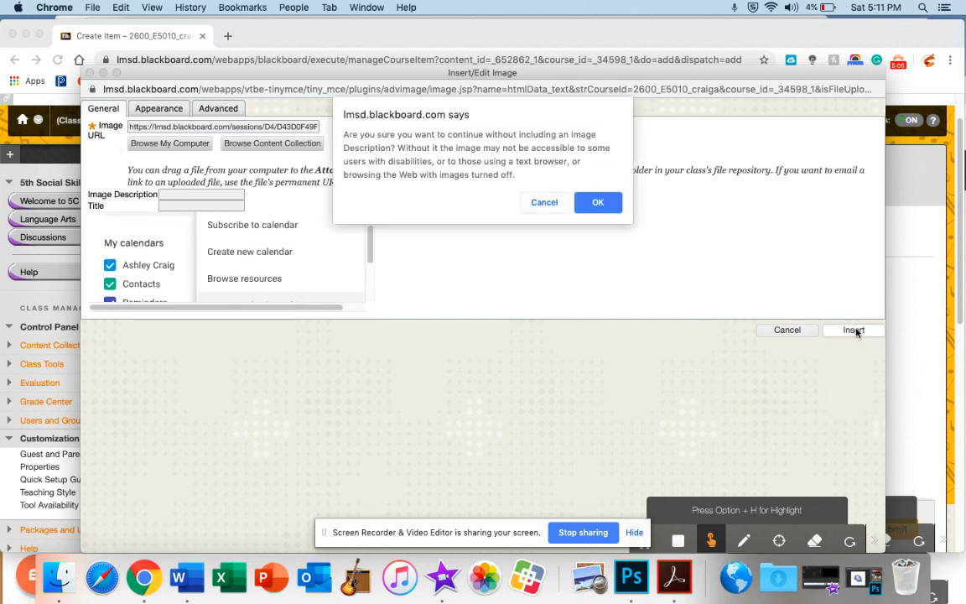
pyautogui.click(604, 201)
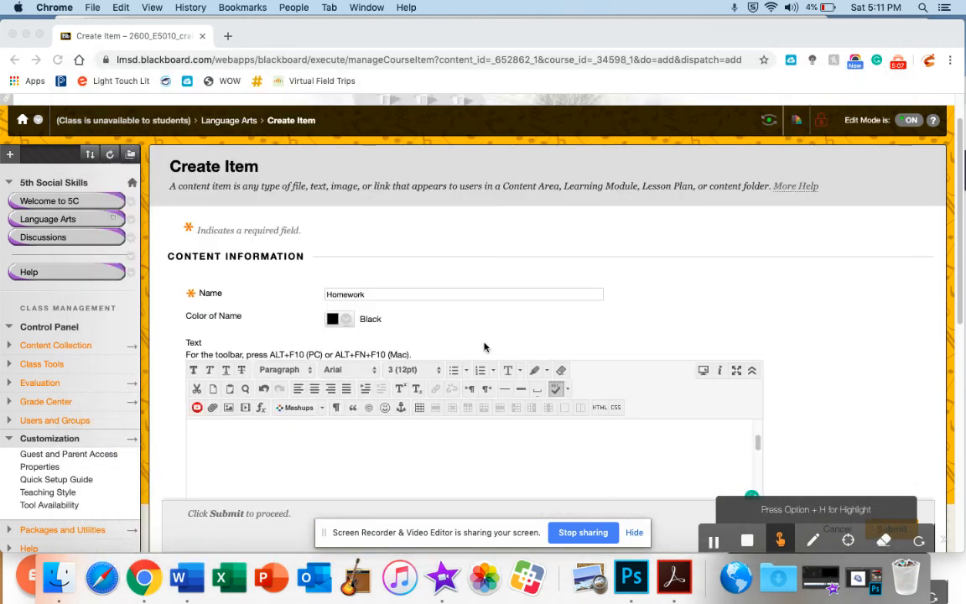
pyautogui.scroll(-2, 425, 428)
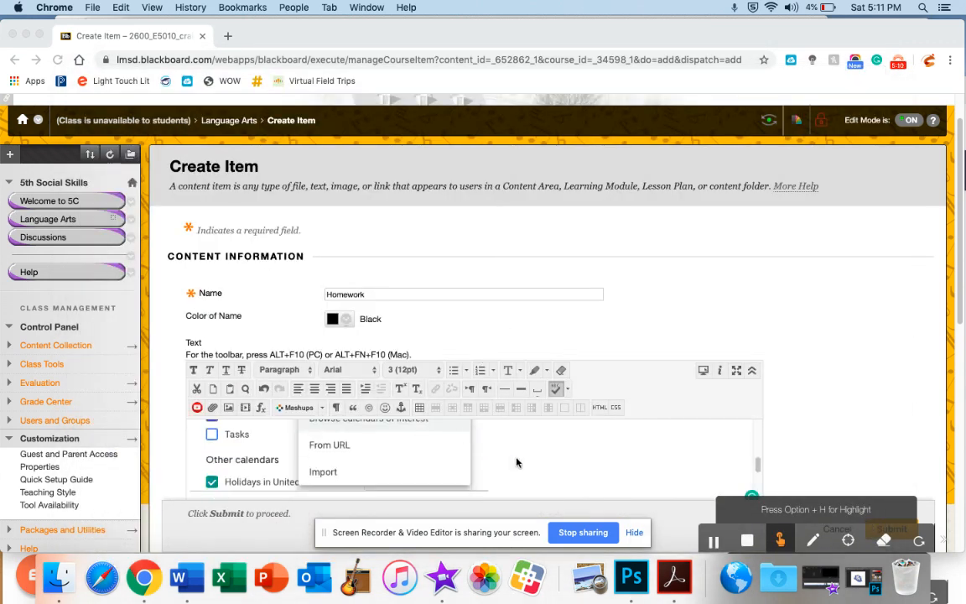
pyautogui.scroll(2, 518, 462)
pyautogui.scroll(2, 516, 462)
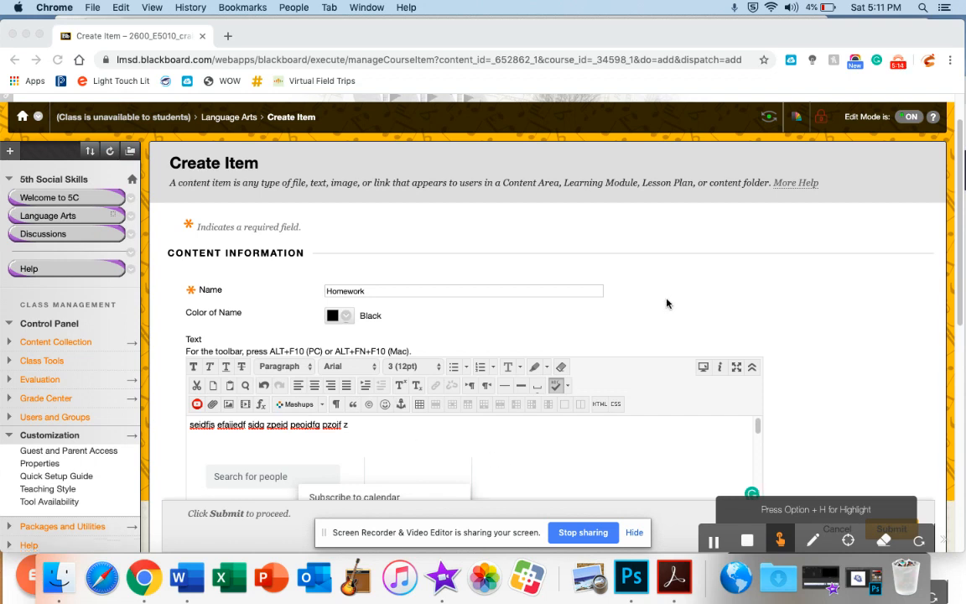
# Turn on tracking of the number of views for the Homework item and submit it
pyautogui.scroll(-3, 668, 302)
pyautogui.scroll(-4, 668, 303)
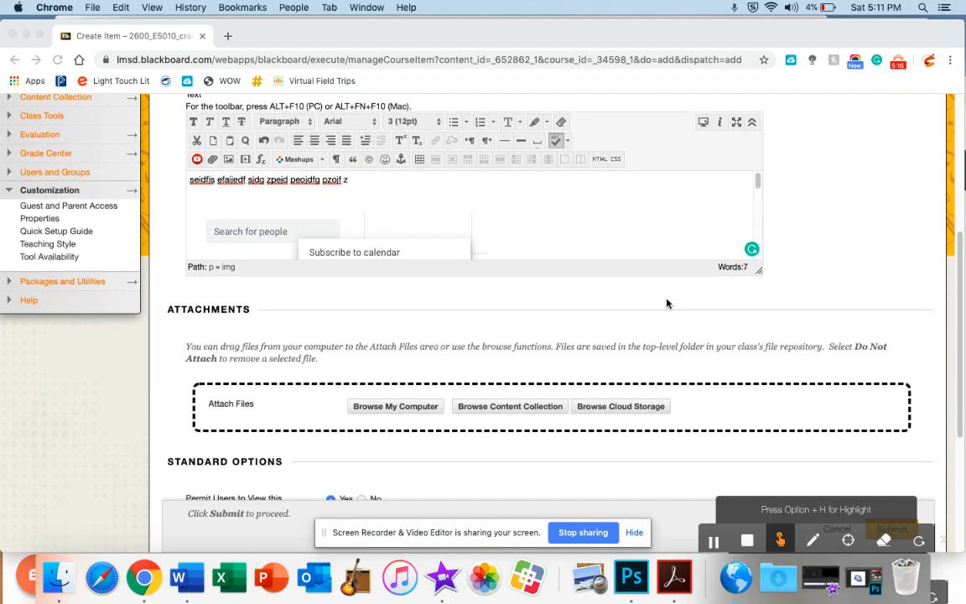
pyautogui.scroll(-1, 668, 302)
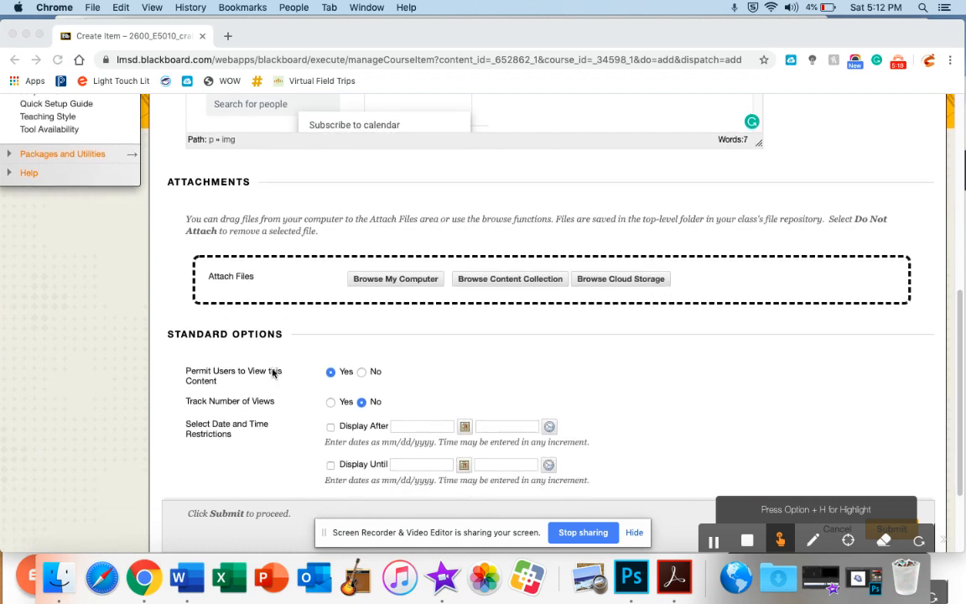
pyautogui.click(331, 402)
pyautogui.click(331, 403)
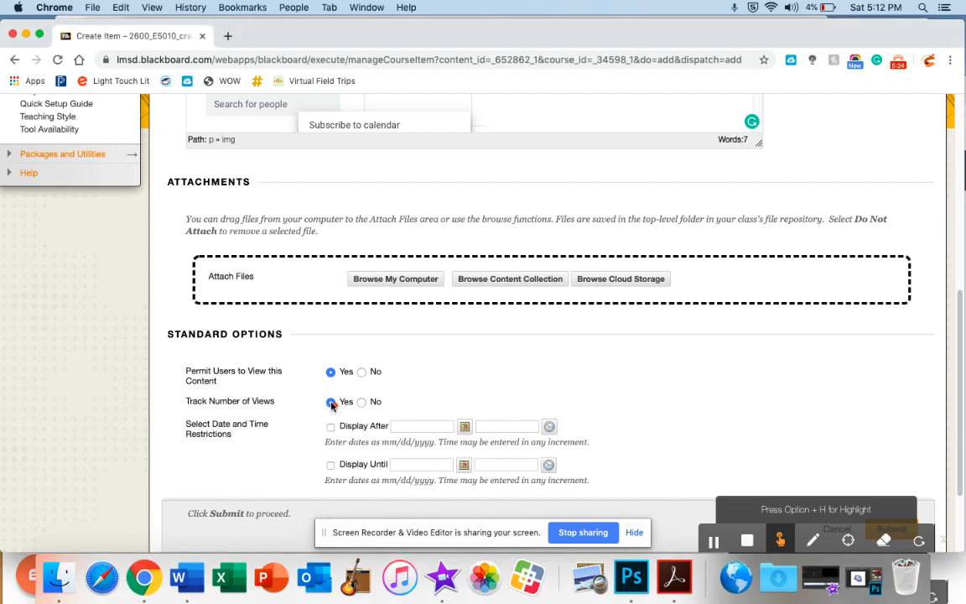
pyautogui.scroll(-2, 339, 411)
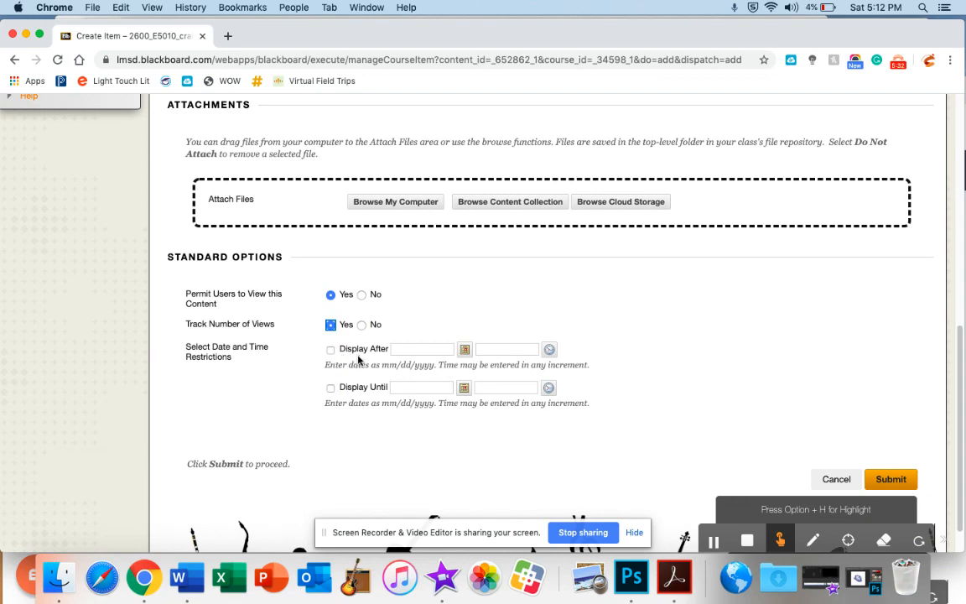
pyautogui.scroll(-1, 358, 358)
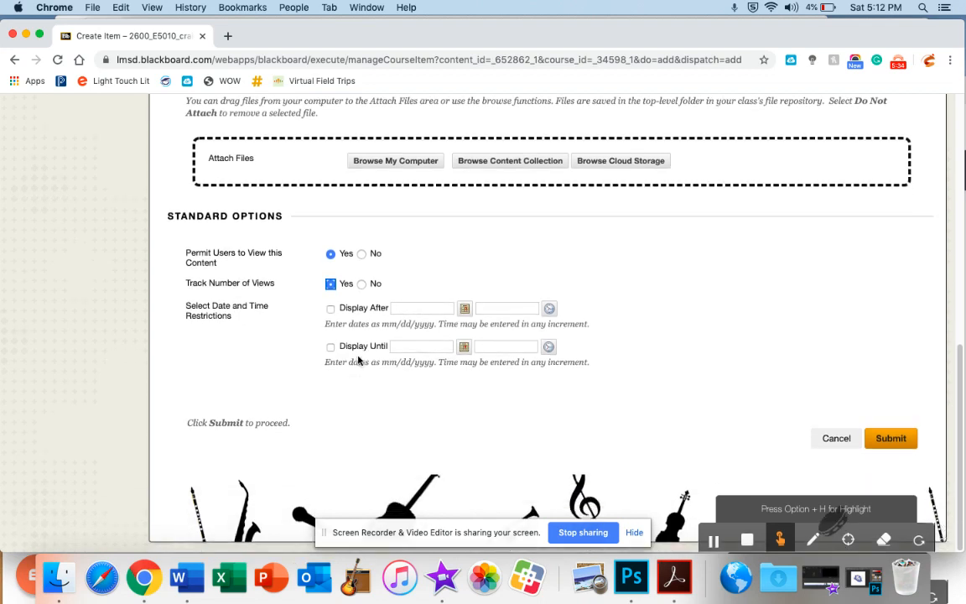
pyautogui.click(897, 442)
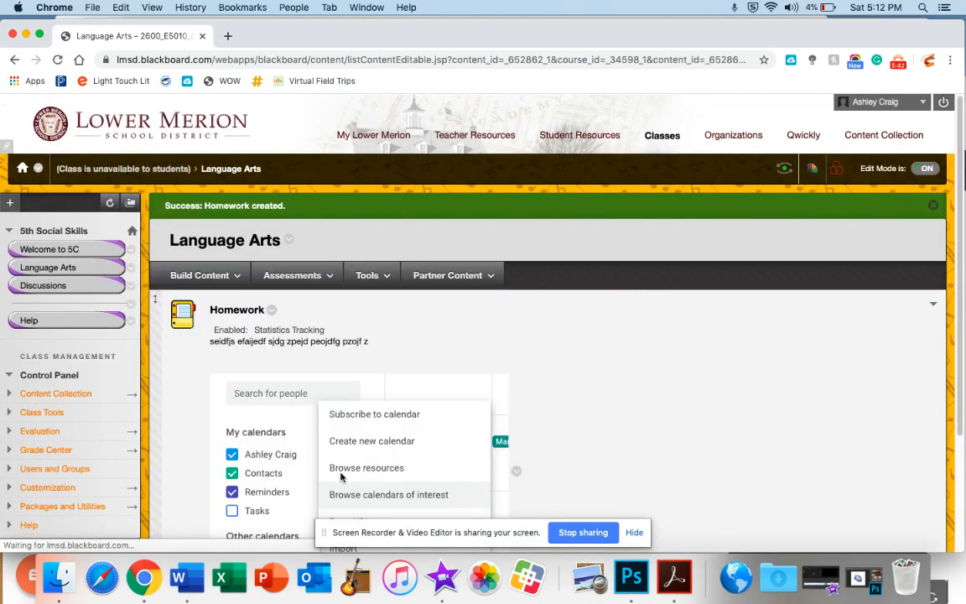
# Look over the posted Homework item and its options, and set the Language Arts content area to show icons only
pyautogui.scroll(-1, 426, 433)
pyautogui.scroll(1, 426, 434)
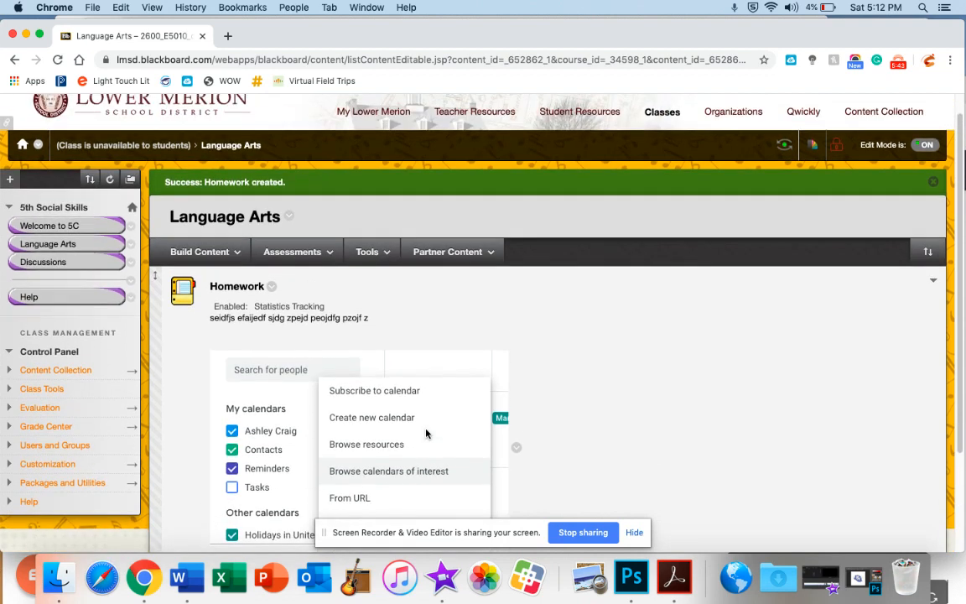
pyautogui.click(271, 287)
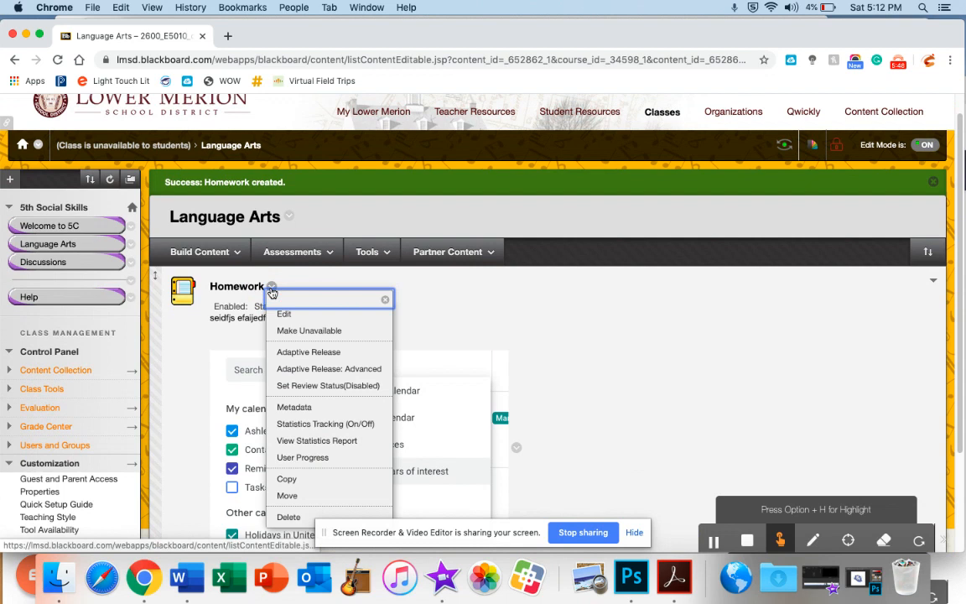
pyautogui.click(369, 210)
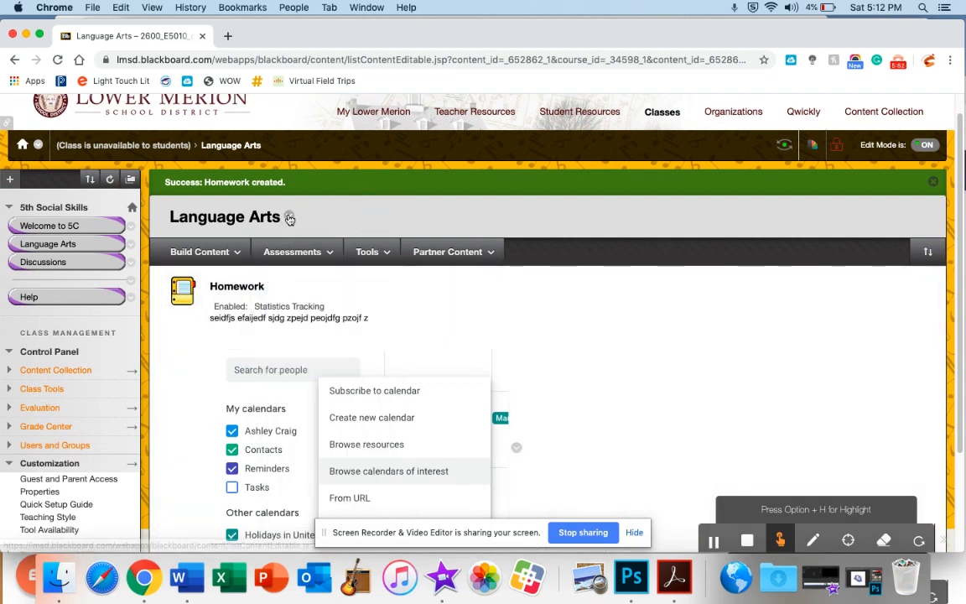
pyautogui.click(289, 217)
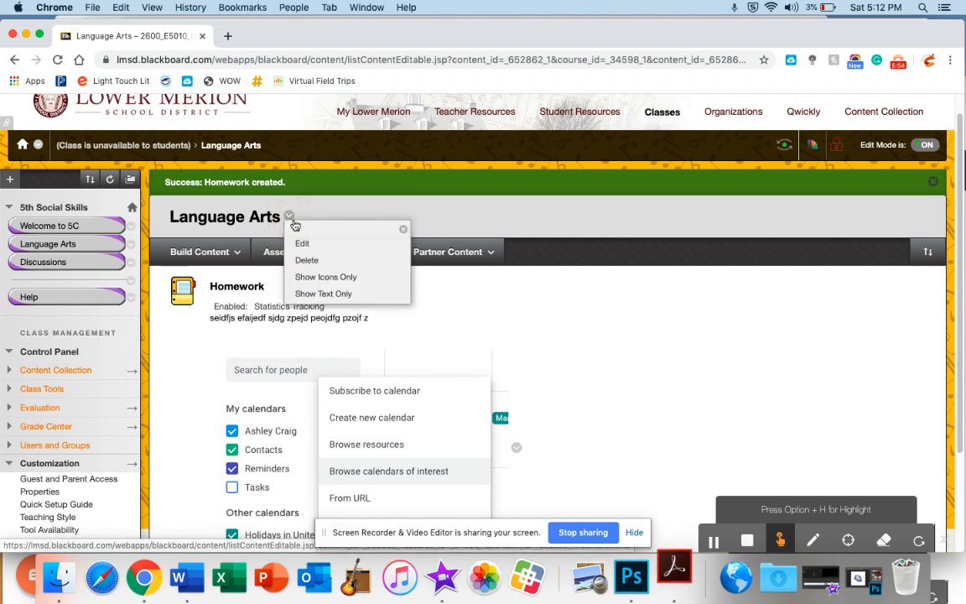
pyautogui.click(349, 280)
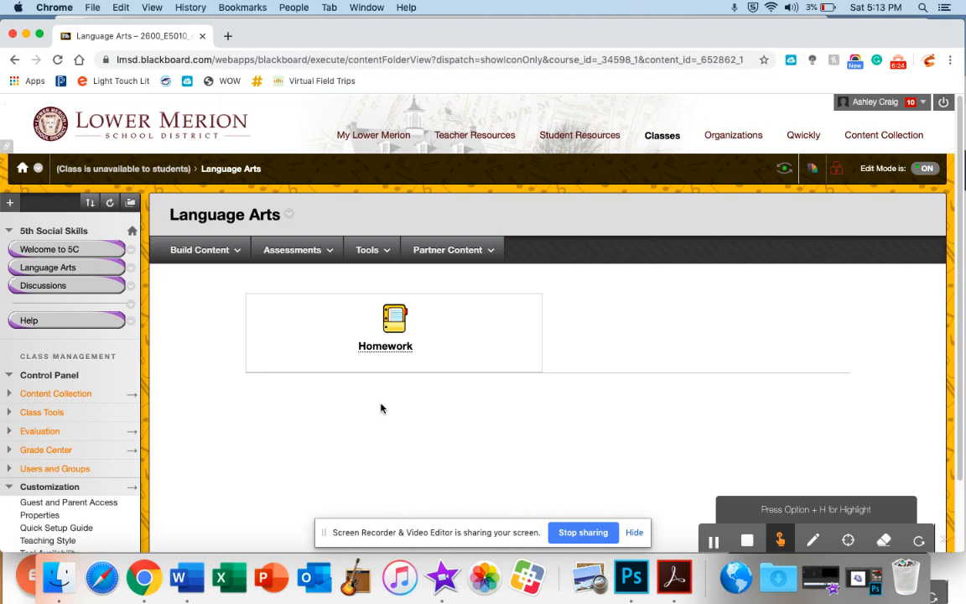
pyautogui.scroll(-2, 381, 407)
pyautogui.scroll(2, 381, 407)
# Start a new web link in the Language Arts content area and name it "Dictionary"
pyautogui.click(237, 251)
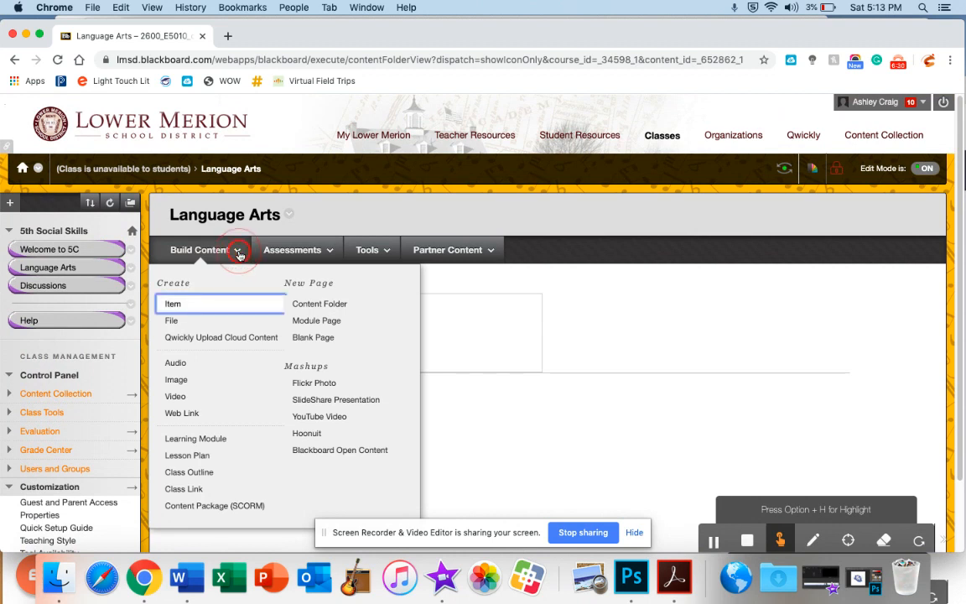
pyautogui.click(203, 413)
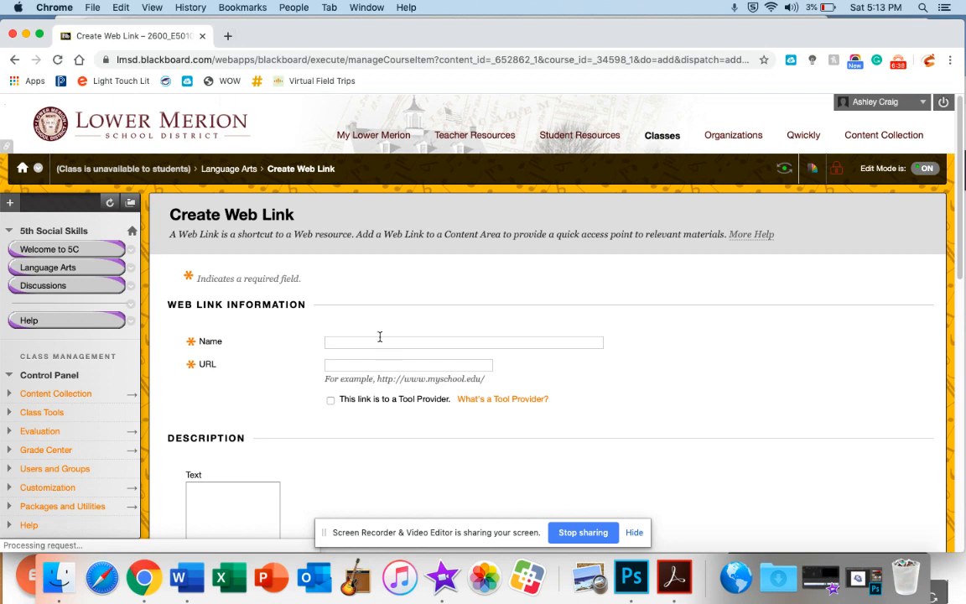
pyautogui.click(379, 338)
pyautogui.write('Dict')
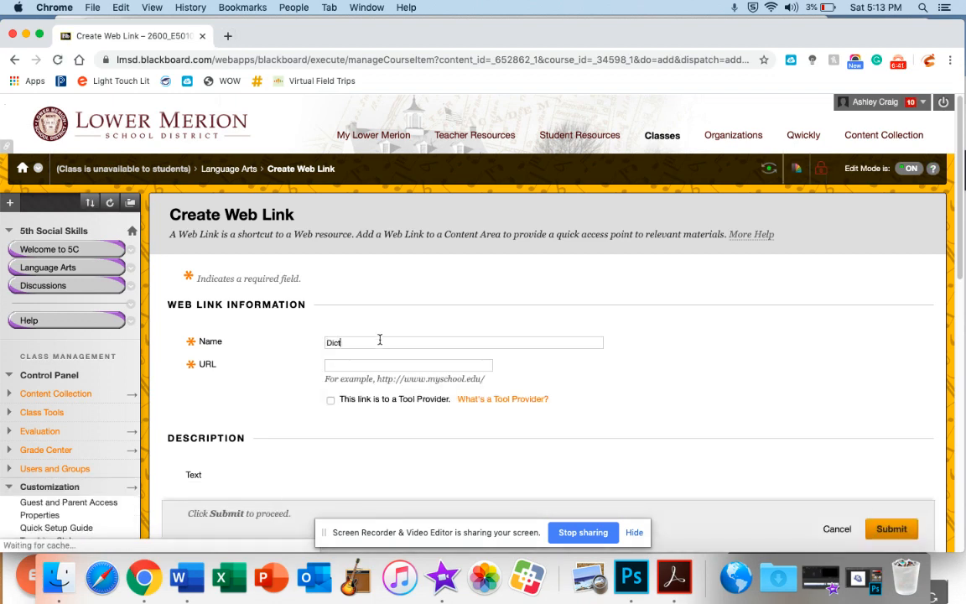
pyautogui.write('ionary')
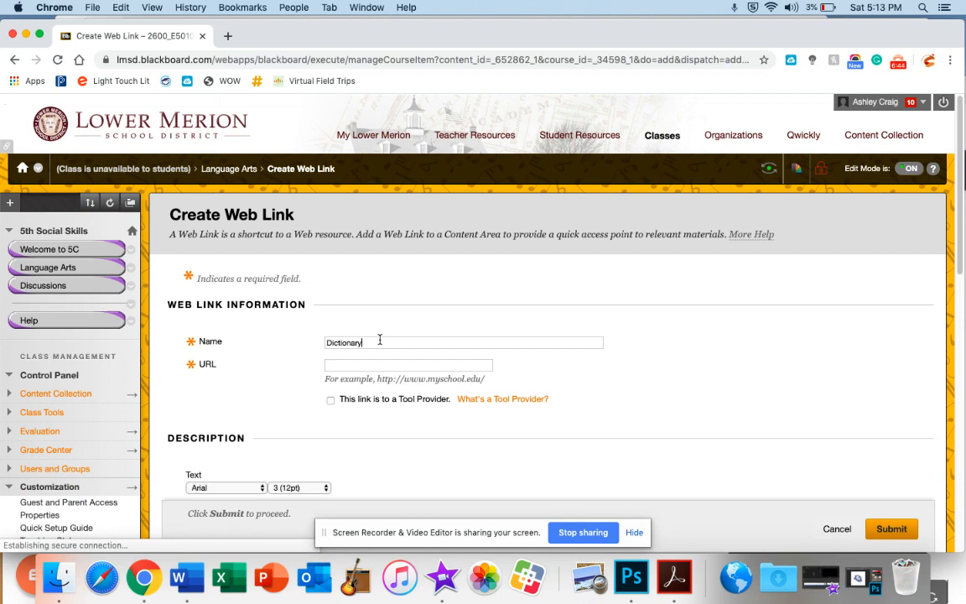
# Open dictionary.com in a separate browser tab and copy its address into the Dictionary web link's URL
pyautogui.click(227, 36)
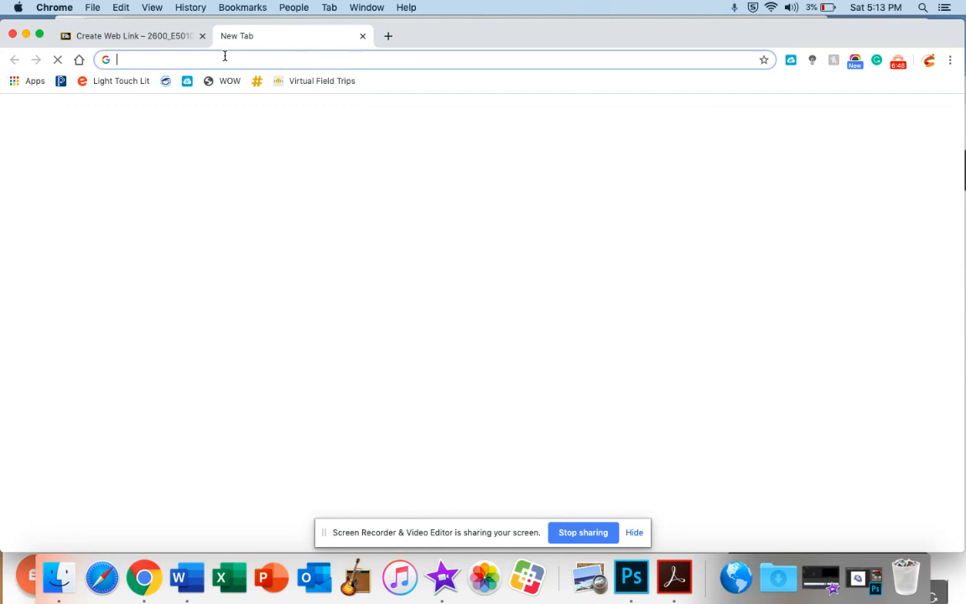
pyautogui.write('dictionary.com')
pyautogui.press('Return')
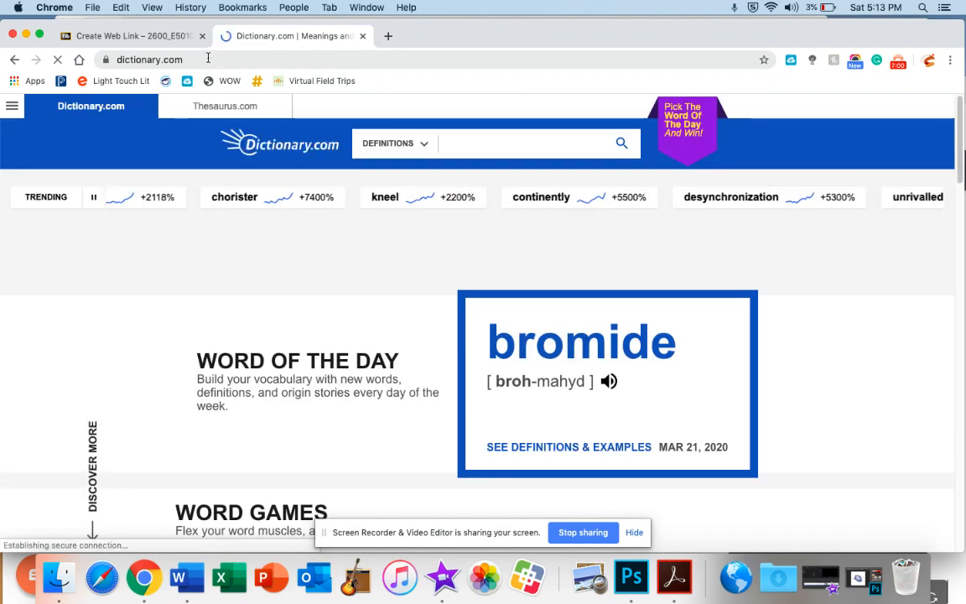
pyautogui.click(191, 59)
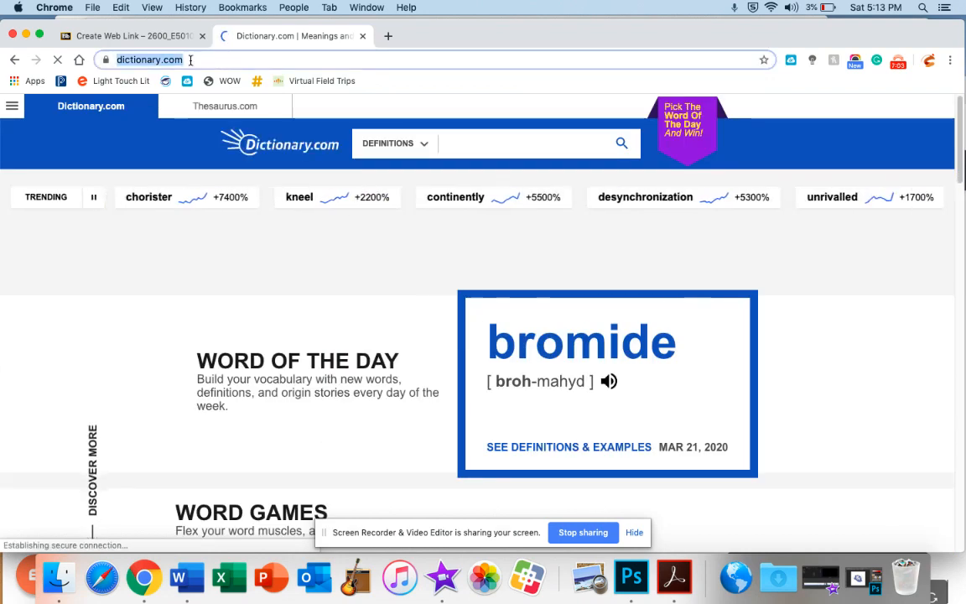
pyautogui.press('super+c')
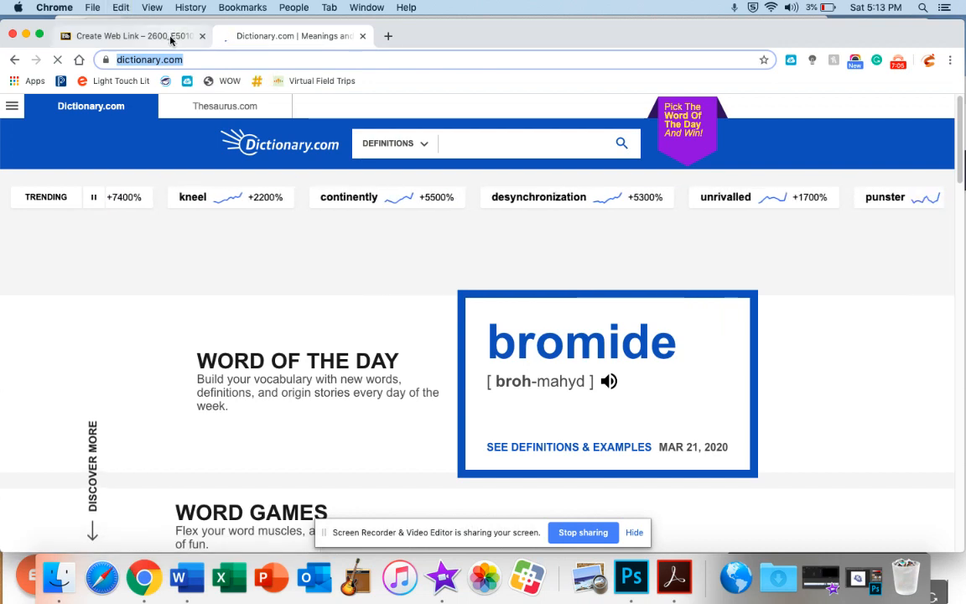
pyautogui.click(171, 38)
pyautogui.click(370, 366)
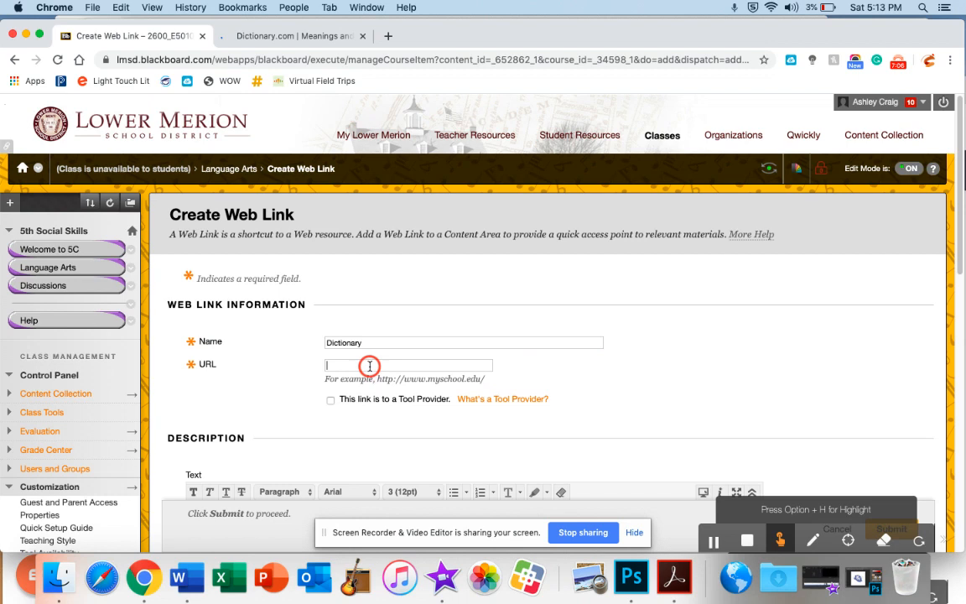
pyautogui.press('super+v')
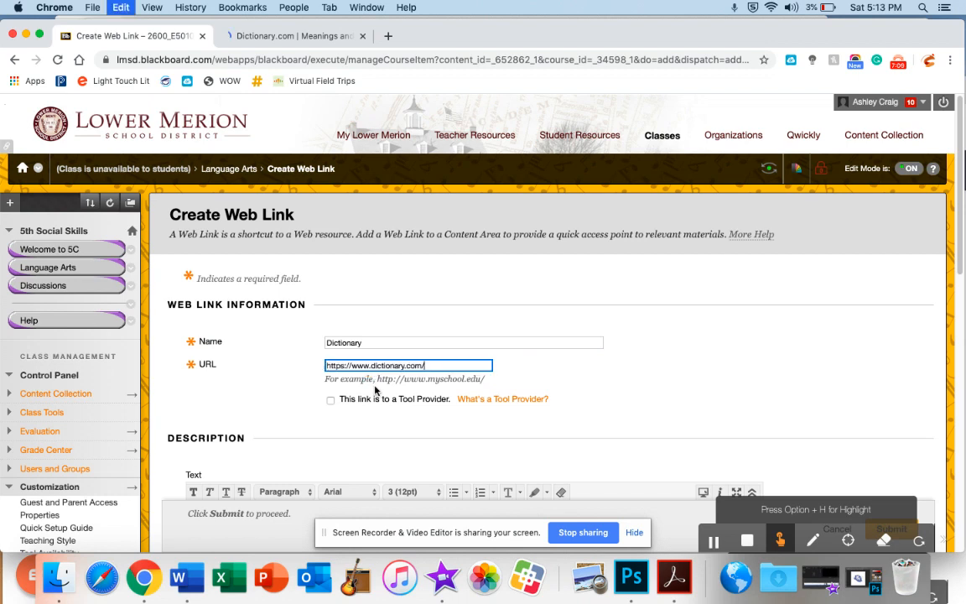
# Examine the Dictionary link's description, attachment, new-window and standard options
pyautogui.scroll(-1, 375, 386)
pyautogui.scroll(-3, 374, 390)
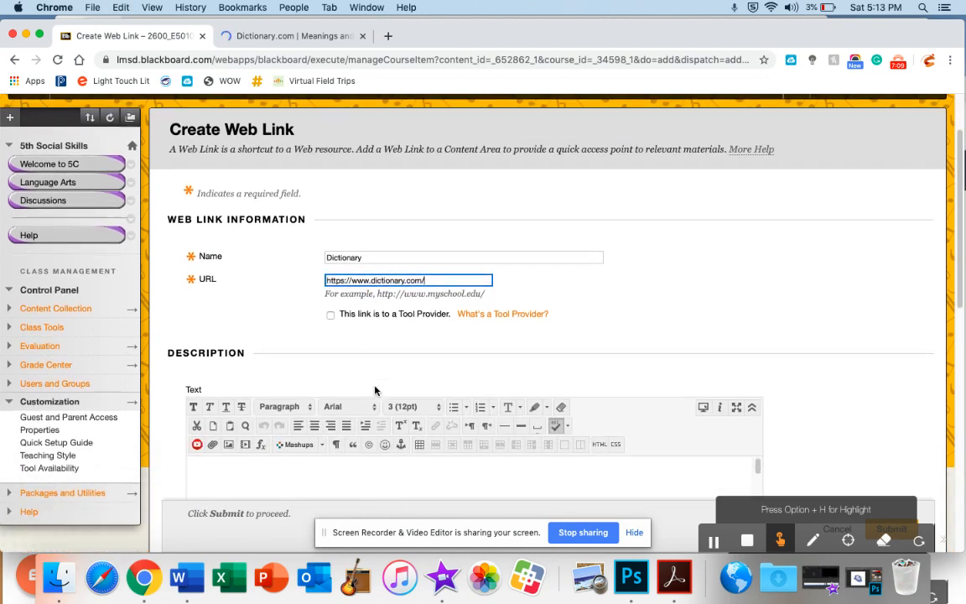
pyautogui.scroll(-3, 375, 390)
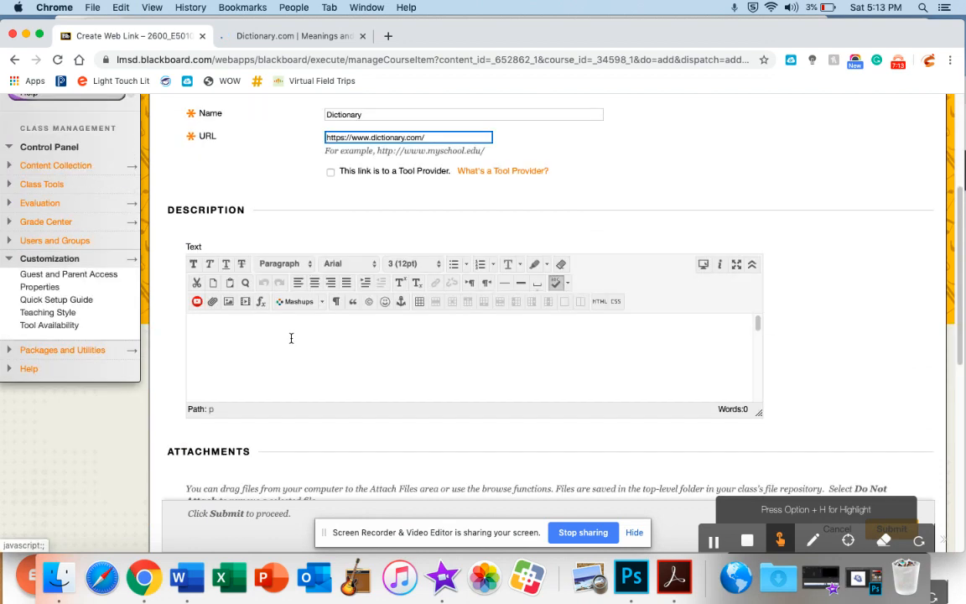
pyautogui.scroll(1, 290, 337)
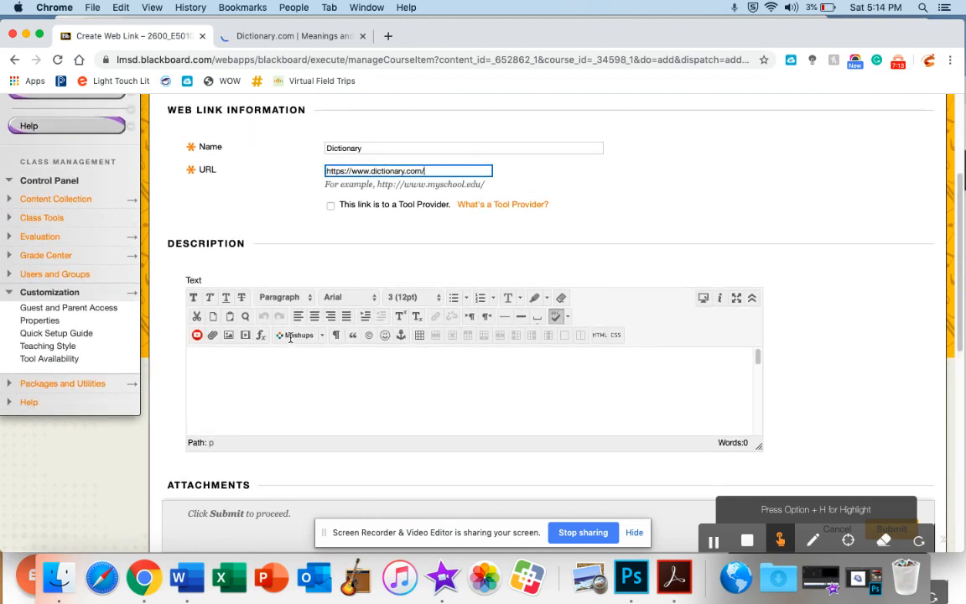
pyautogui.scroll(-1, 290, 337)
pyautogui.scroll(-13, 290, 337)
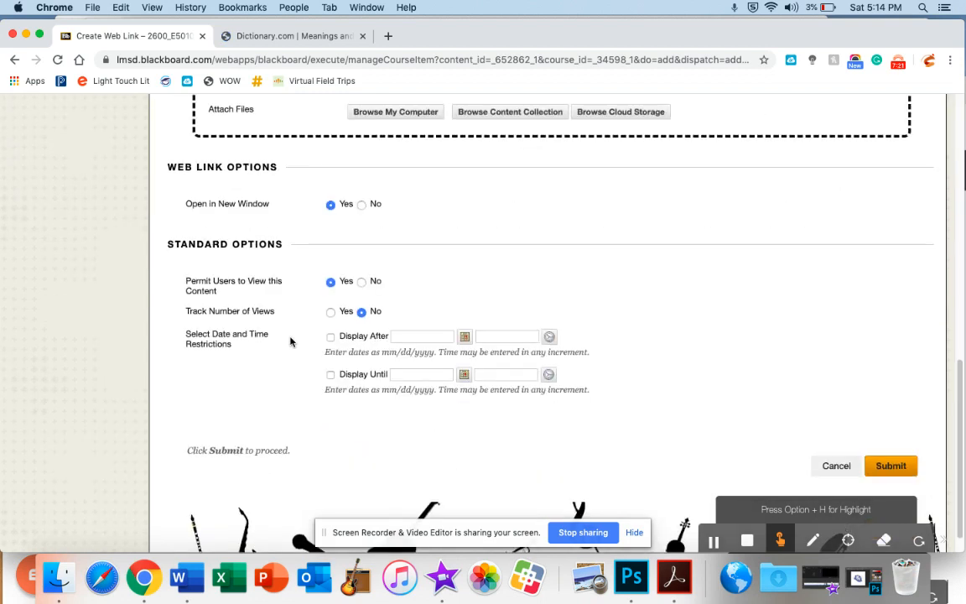
pyautogui.scroll(-1, 290, 337)
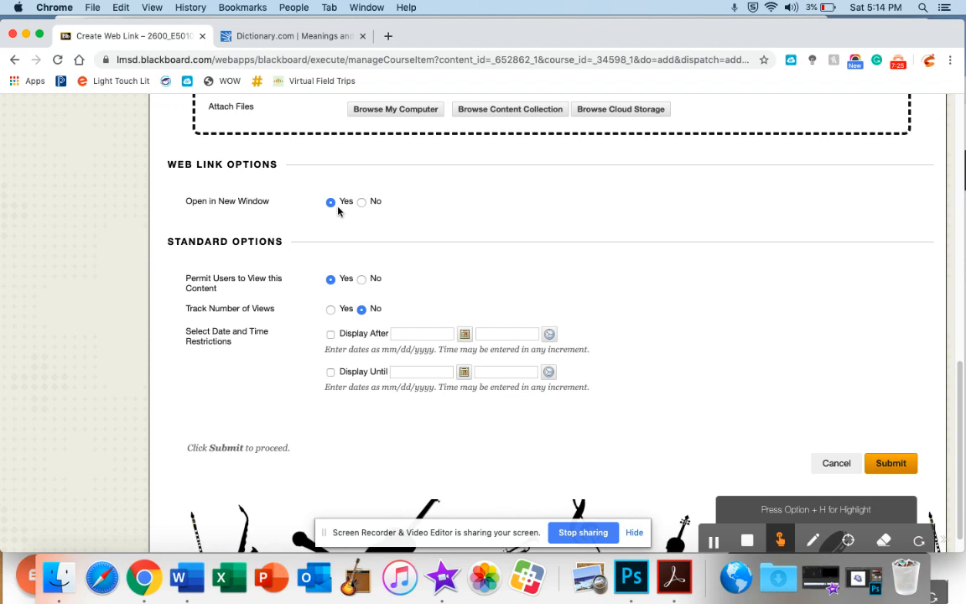
# Submit the Dictionary web link to the Language Arts content area
pyautogui.scroll(-1, 338, 209)
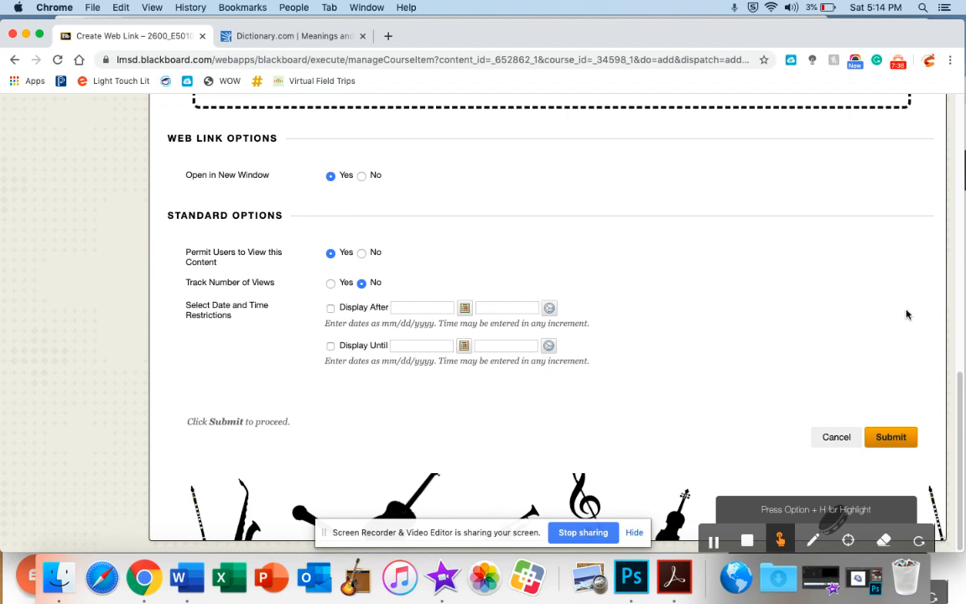
pyautogui.click(888, 440)
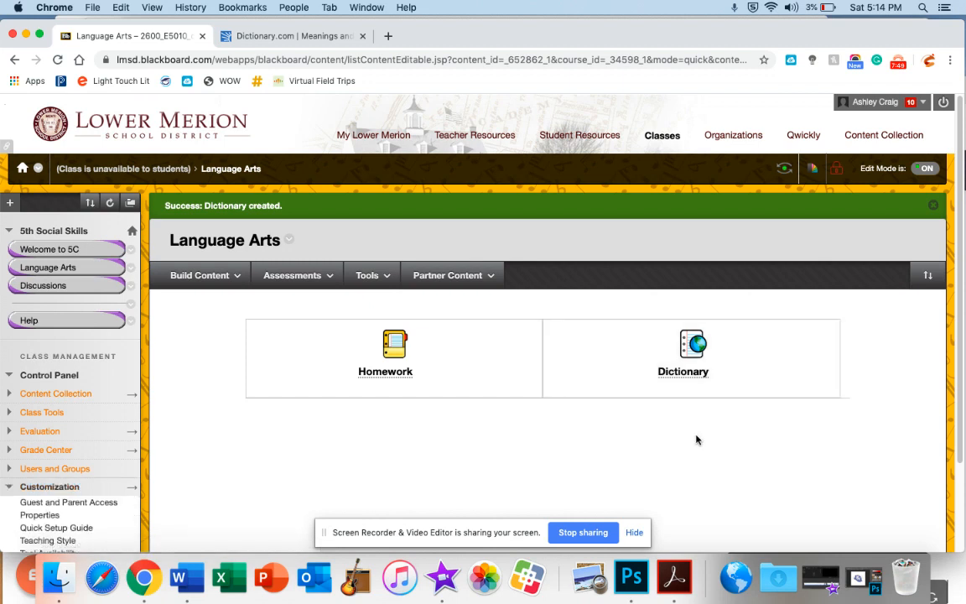
pyautogui.click(382, 277)
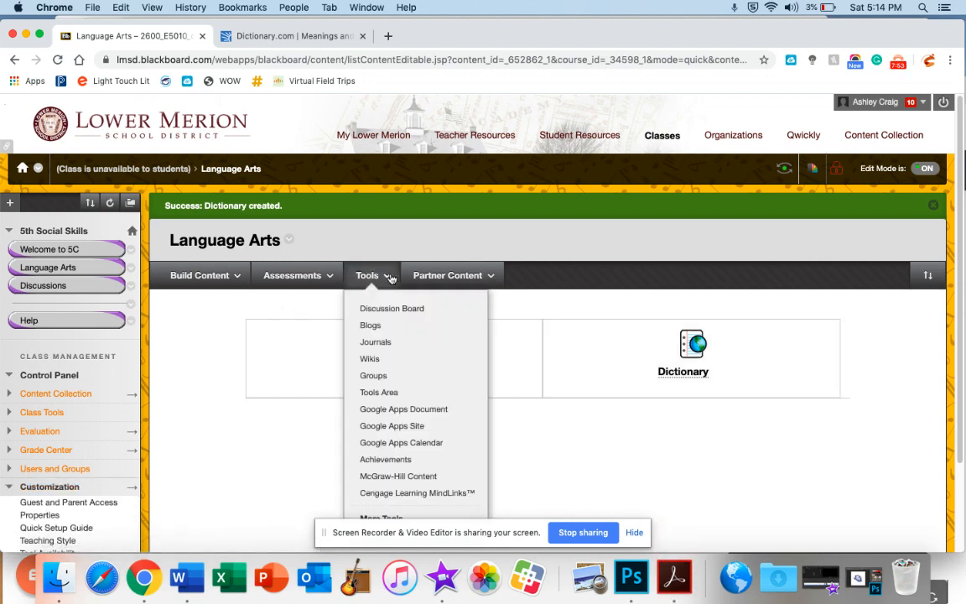
pyautogui.click(313, 285)
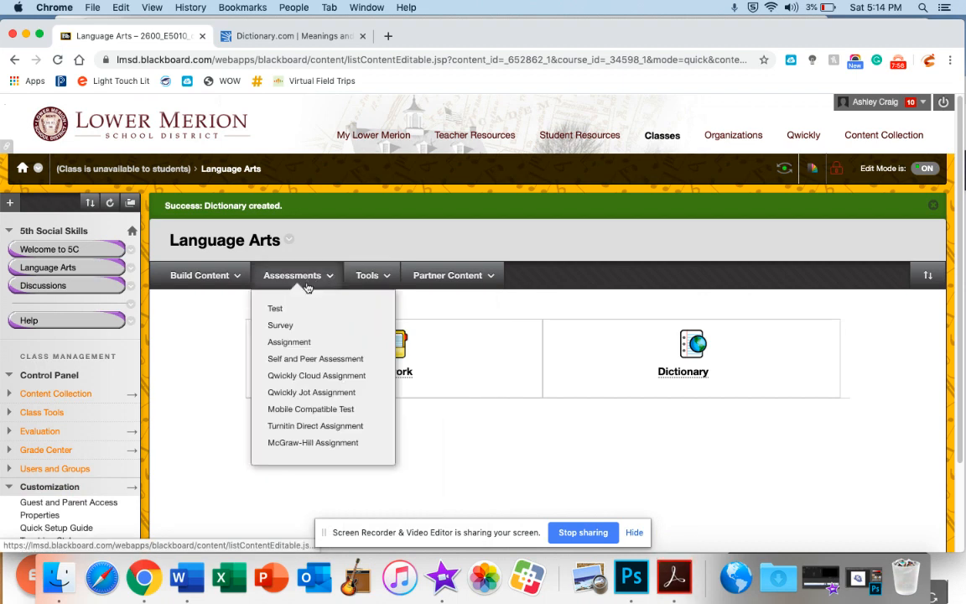
pyautogui.click(213, 277)
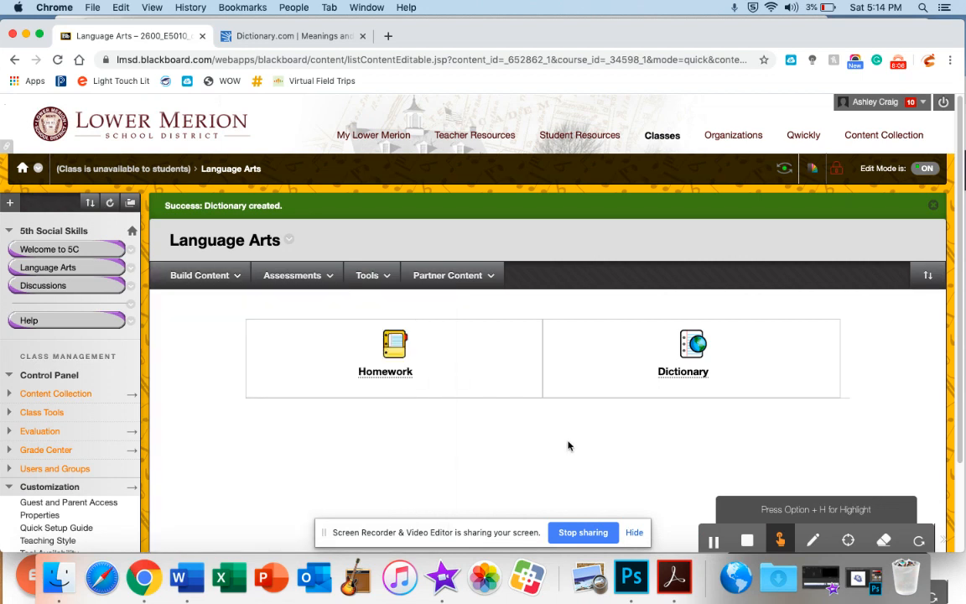
# View the class in student preview mode, including the Welcome to 5C page, and exit the preview
pyautogui.click(783, 172)
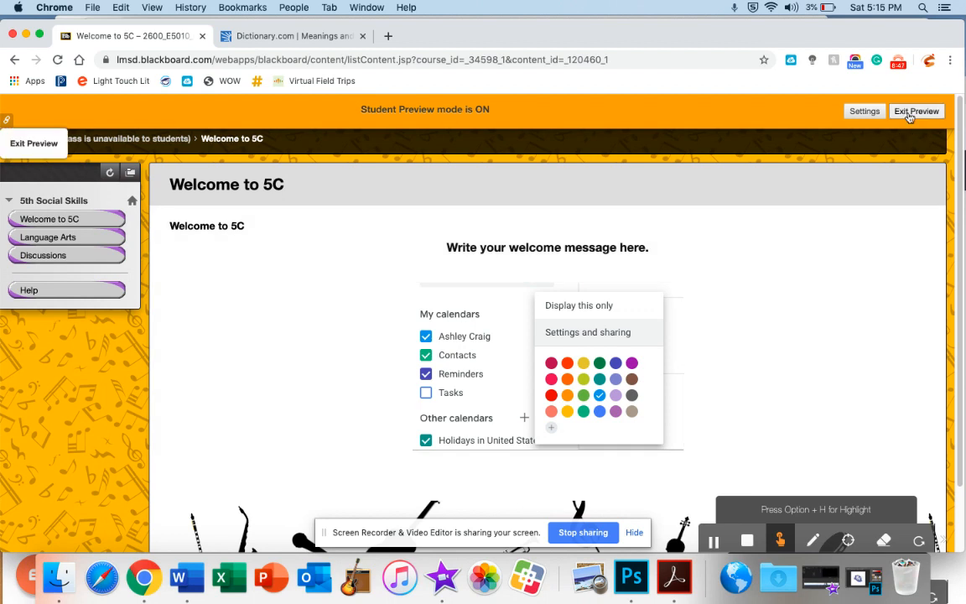
pyautogui.click(909, 117)
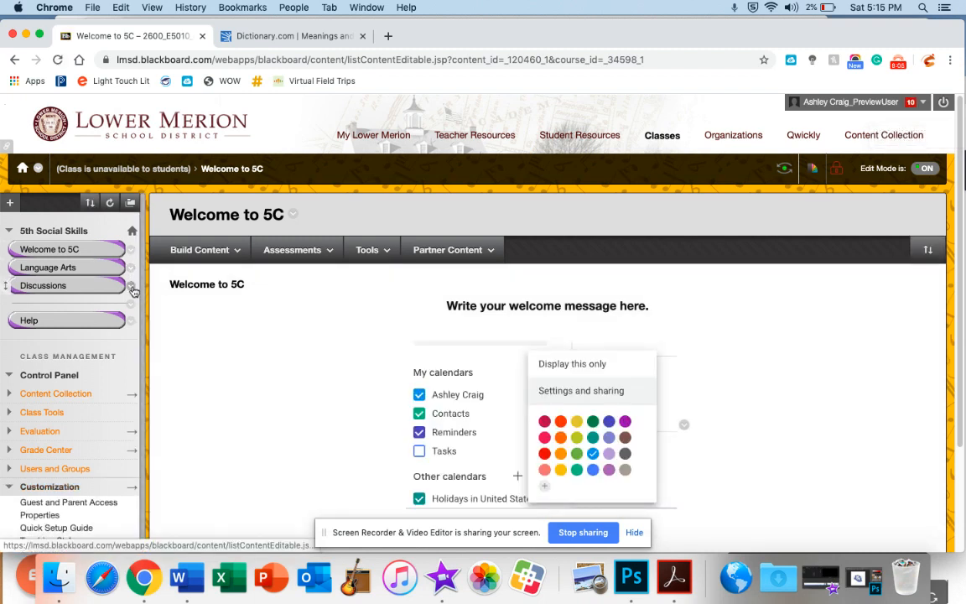
# Hide the Discussions link in the class menu and check its hidden marker up close
pyautogui.click(132, 287)
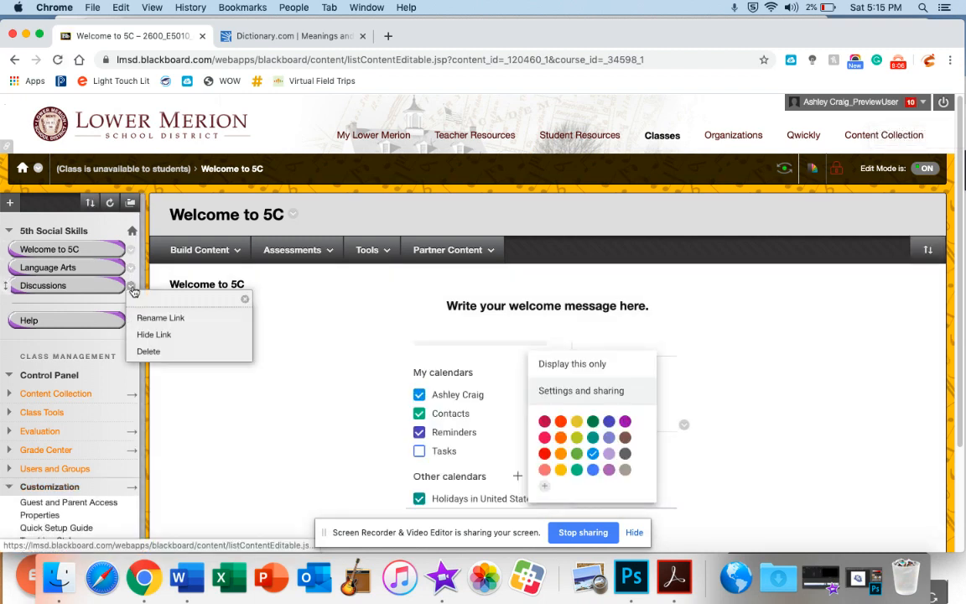
pyautogui.click(167, 335)
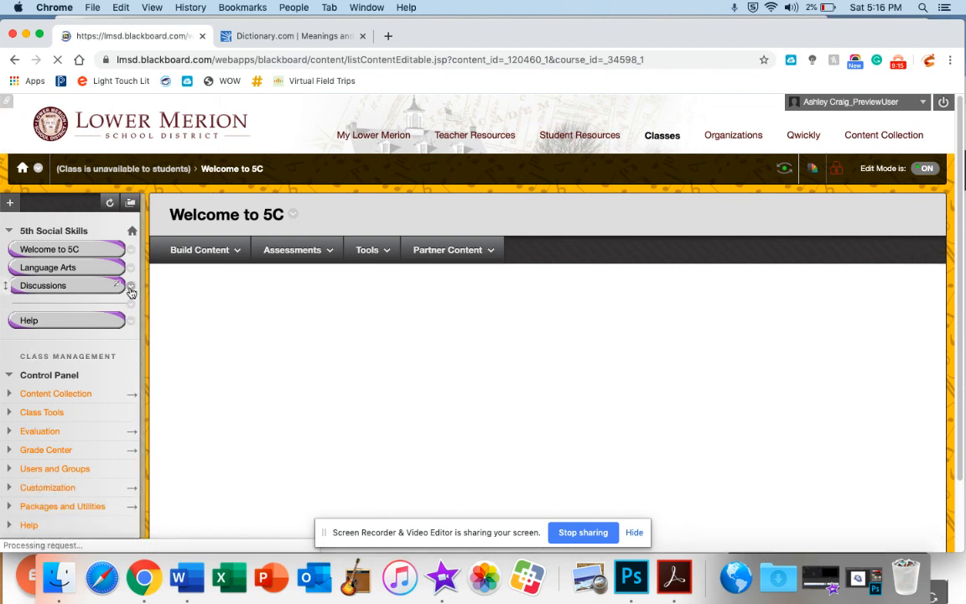
pyautogui.scroll(3, 117, 294)
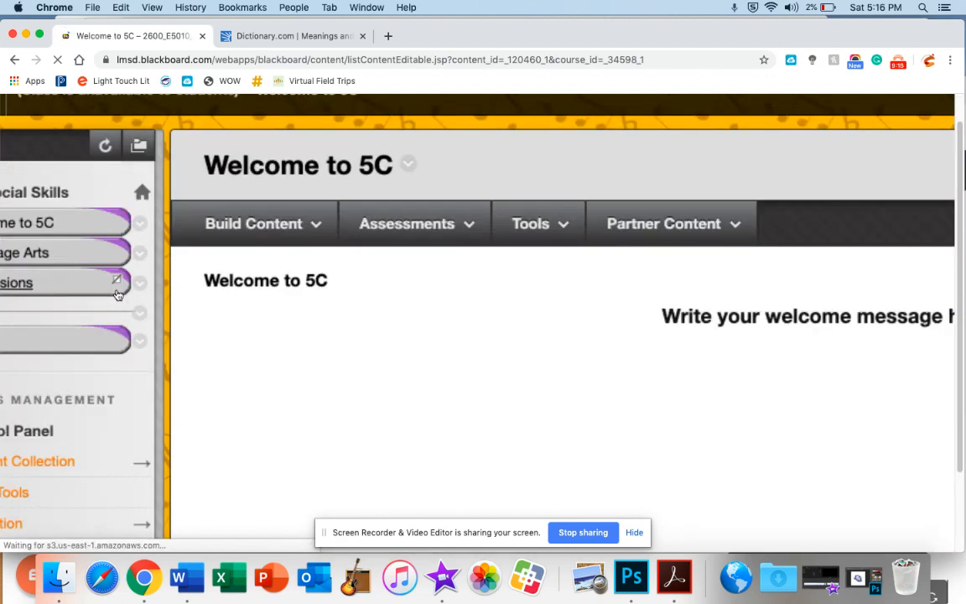
pyautogui.scroll(5, 117, 294)
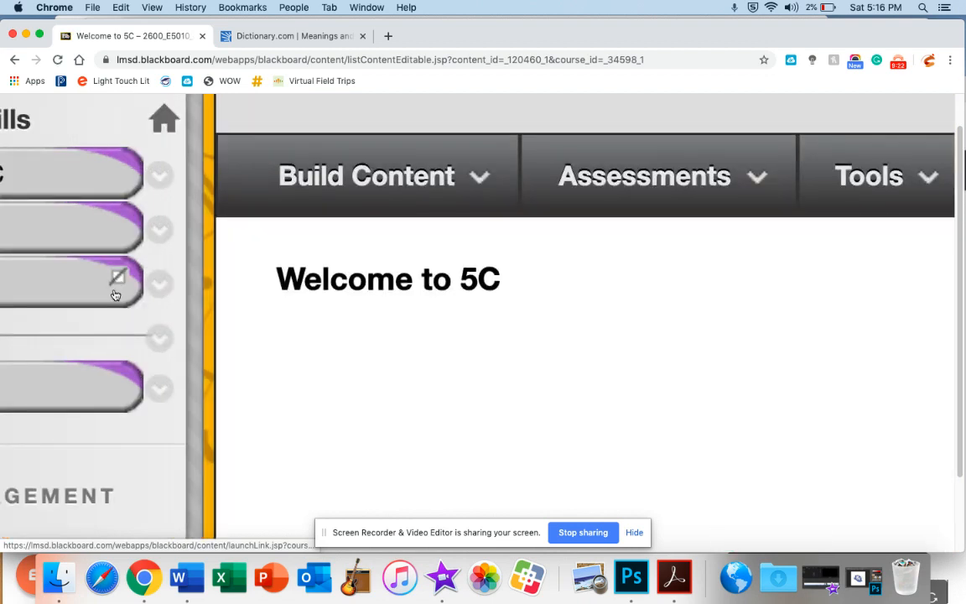
pyautogui.scroll(-5, 116, 295)
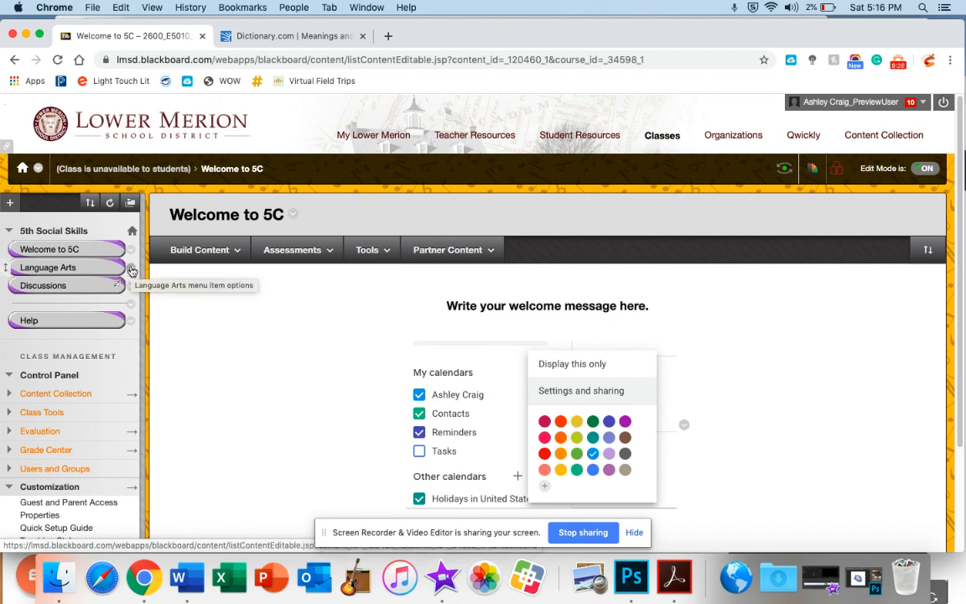
# Permit both guests and parents to access the Language Arts link in the class menu
pyautogui.click(131, 269)
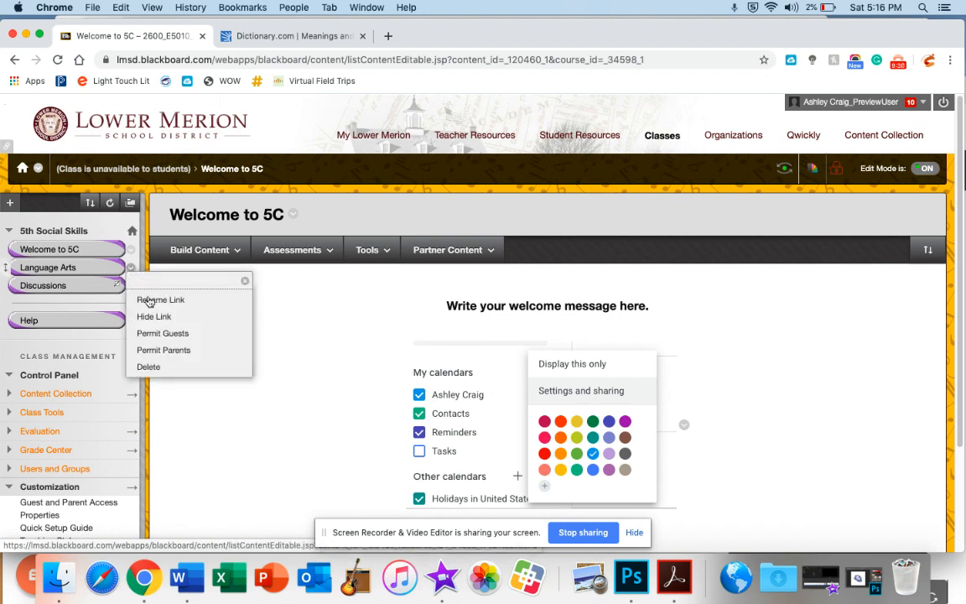
pyautogui.click(208, 334)
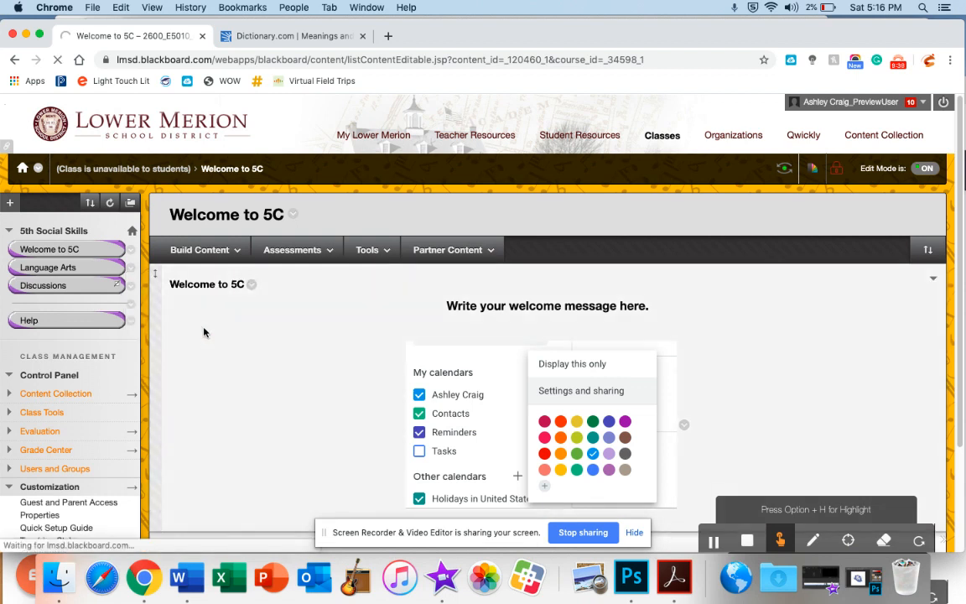
pyautogui.click(132, 269)
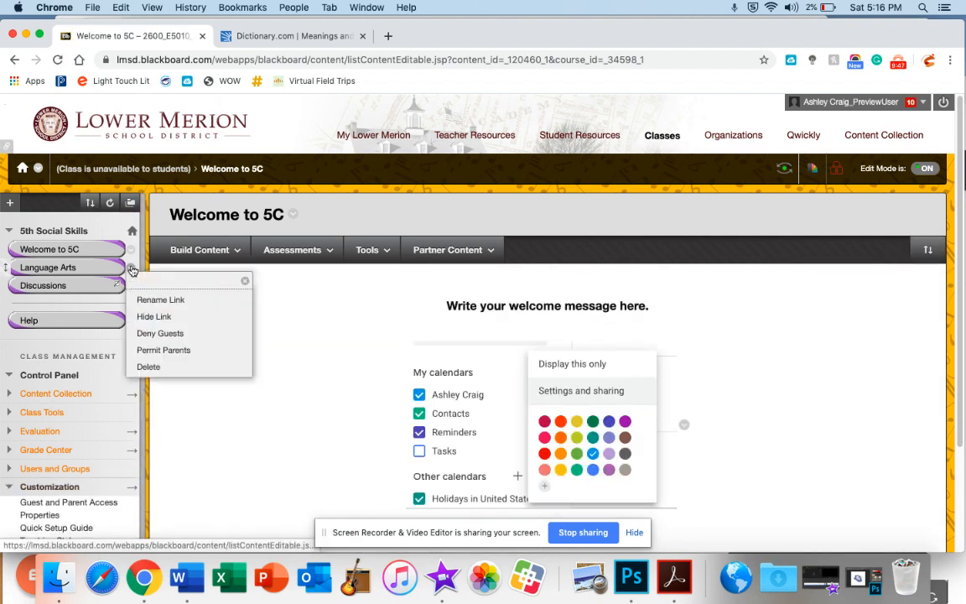
pyautogui.click(203, 355)
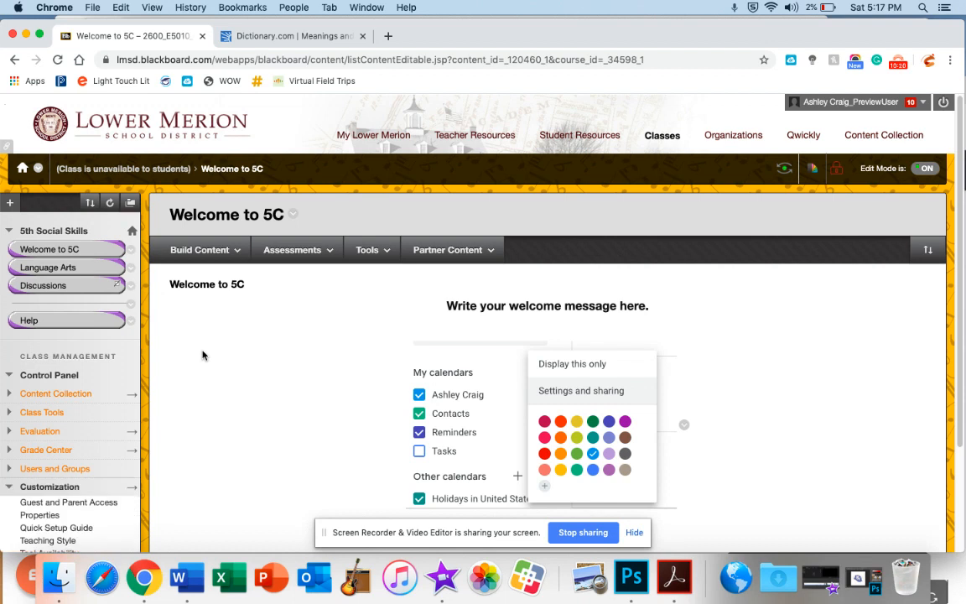
pyautogui.hotkey('alt', 'h')
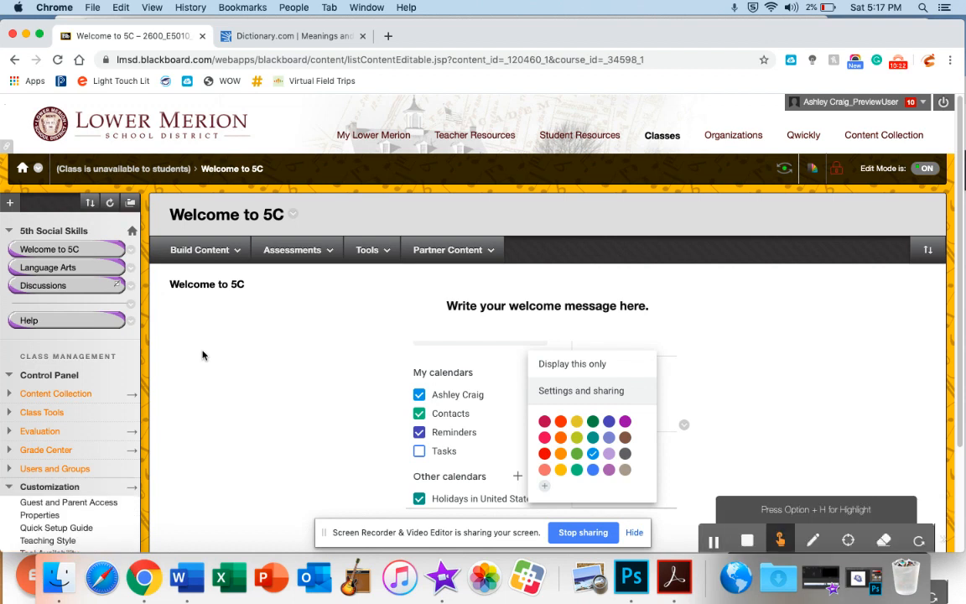